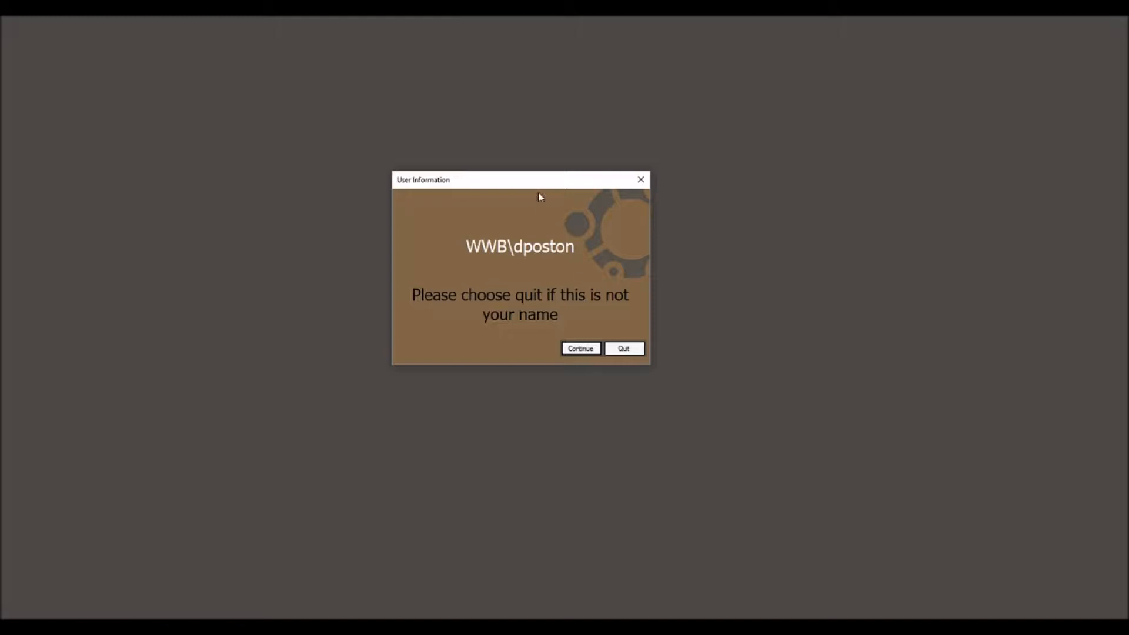
# Continue with the shown user account and view the Accounting, IT and Sales surveys of the Cross Department Survey Sample assessment.
pyautogui.click(581, 350)
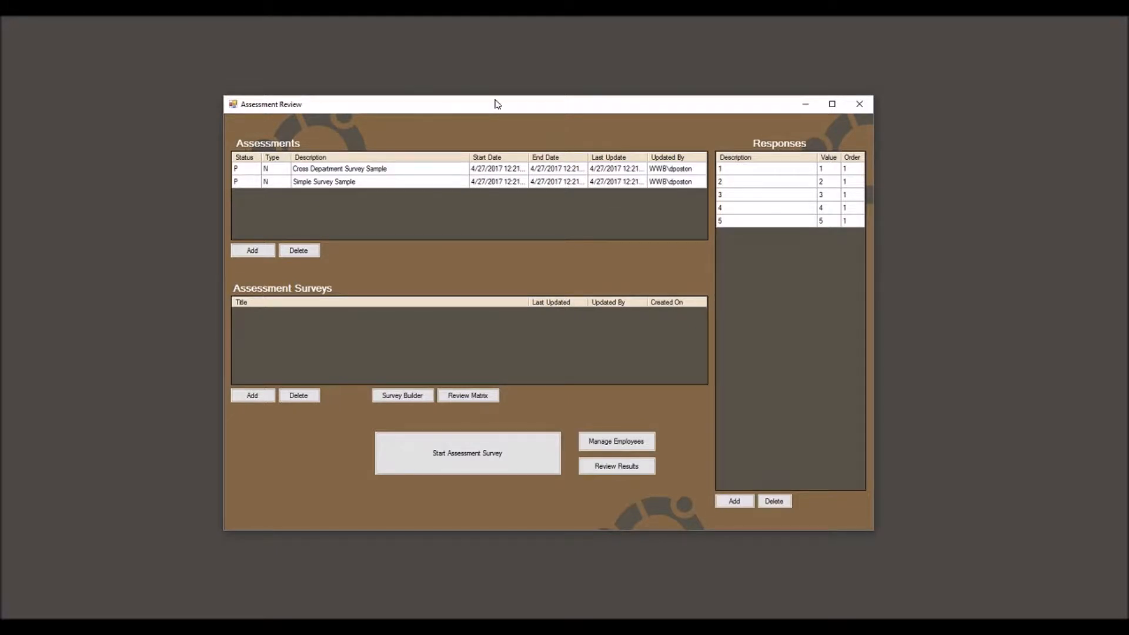
pyautogui.moveTo(496, 100); pyautogui.dragTo(450, 60)
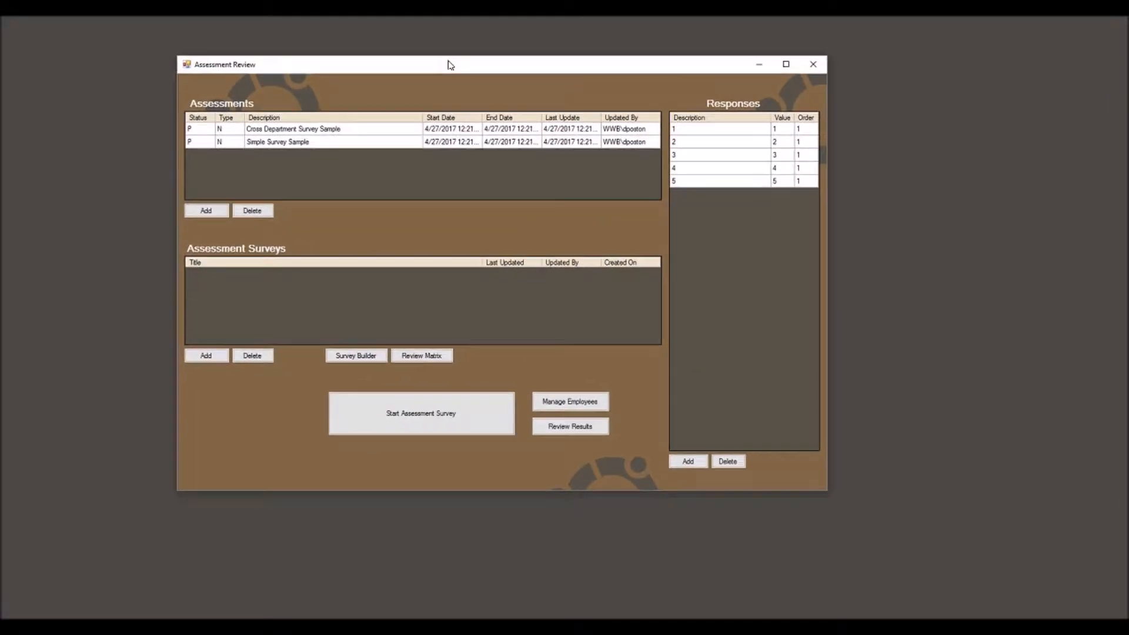
pyautogui.click(313, 131)
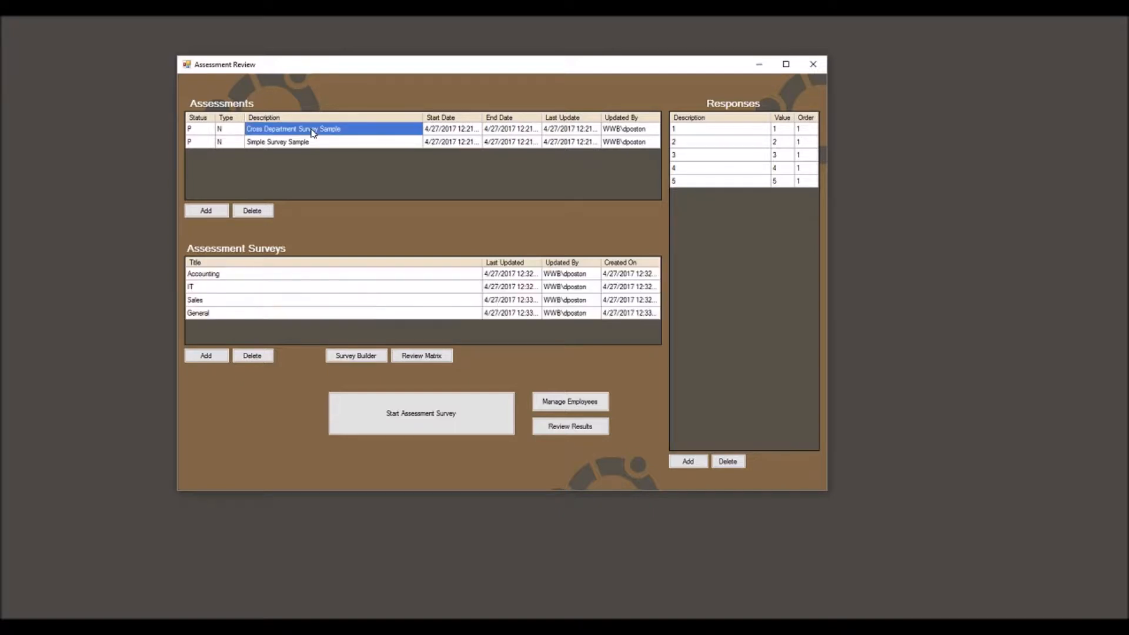
pyautogui.click(229, 275)
pyautogui.click(228, 288)
pyautogui.click(227, 301)
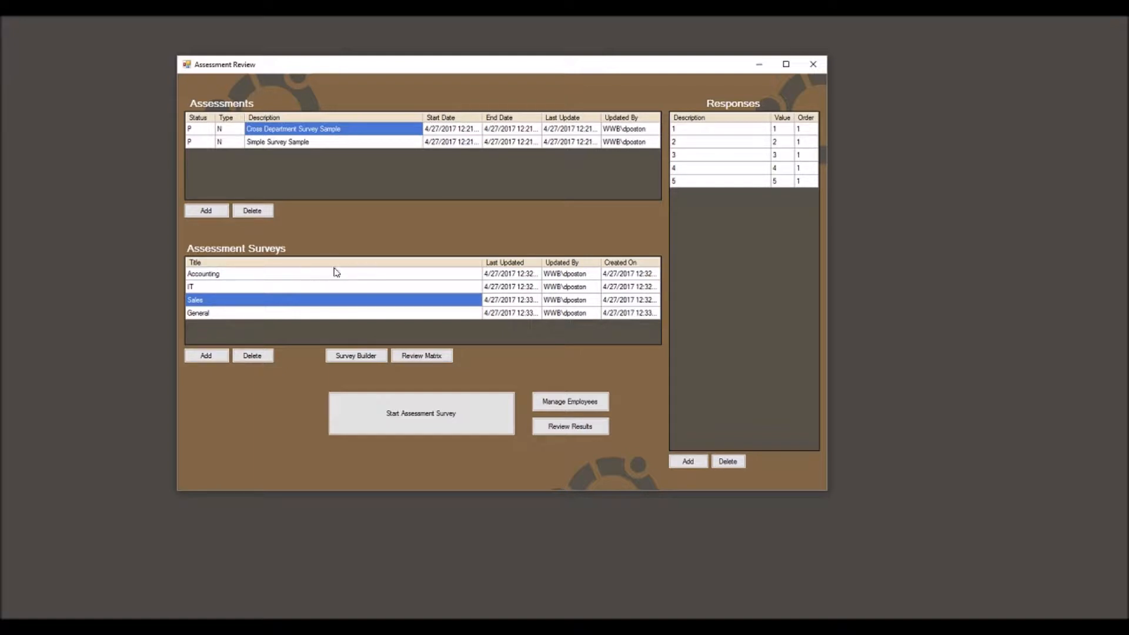
# Compare the surveys of Simple Survey Sample and Cross Department Survey Sample, including the latter's IT and General surveys.
pyautogui.click(289, 141)
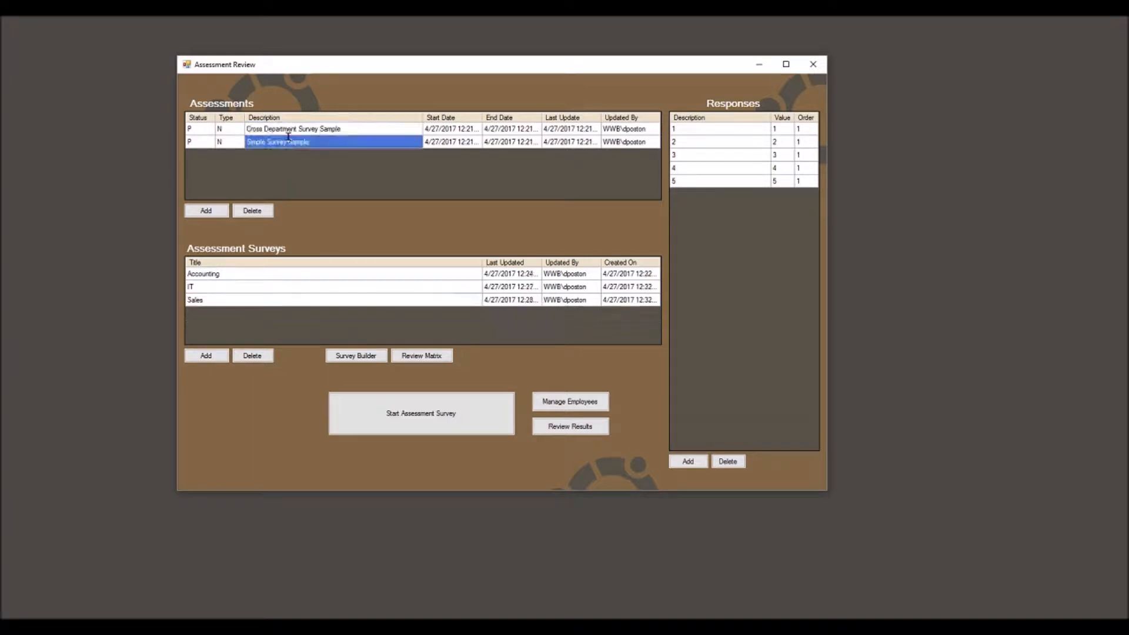
pyautogui.click(293, 129)
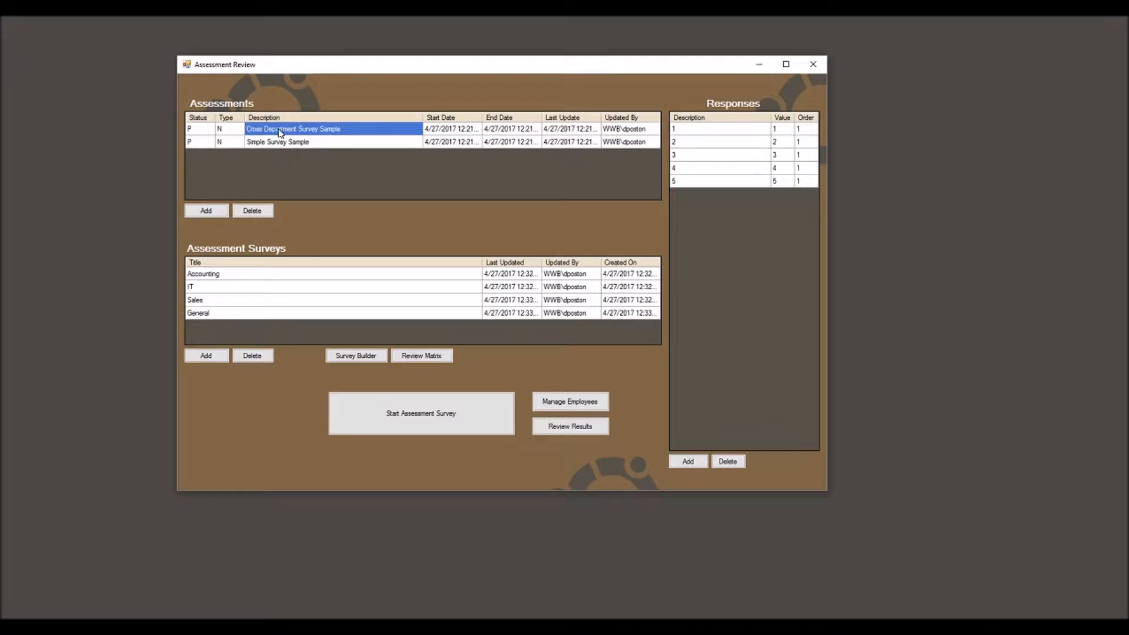
pyautogui.click(310, 144)
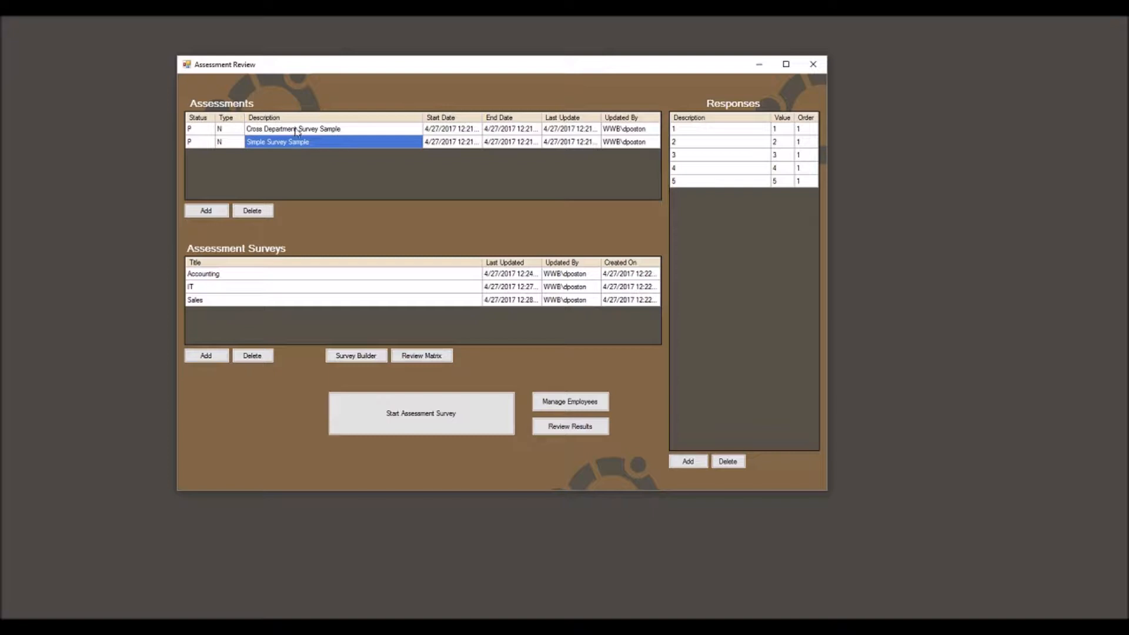
pyautogui.click(297, 131)
pyautogui.click(297, 141)
pyautogui.click(327, 128)
pyautogui.click(207, 287)
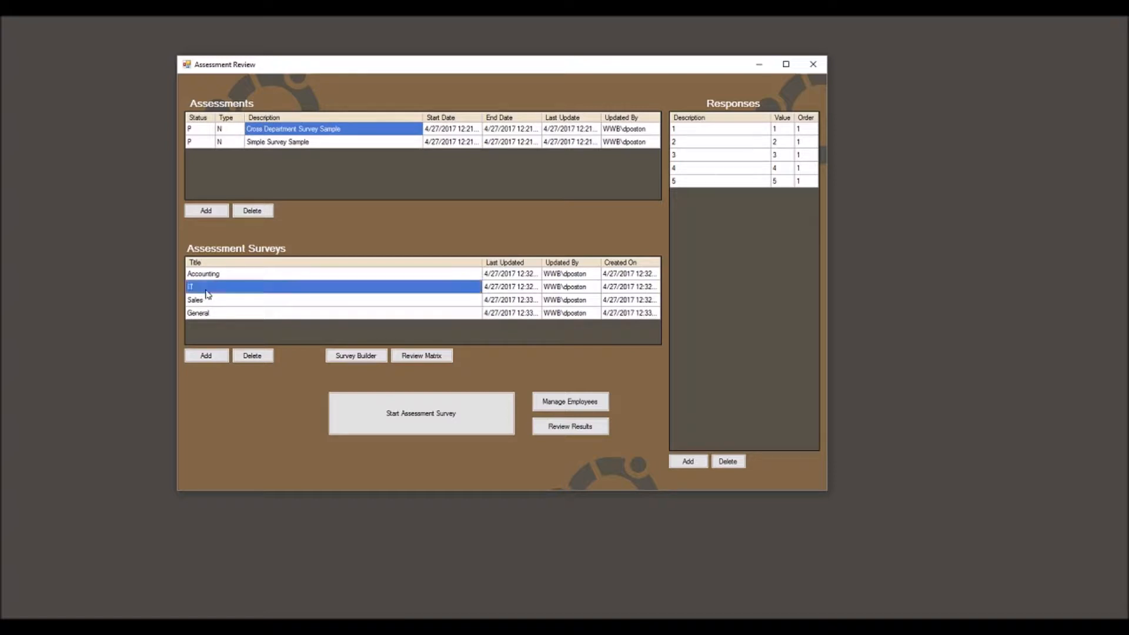
pyautogui.click(209, 315)
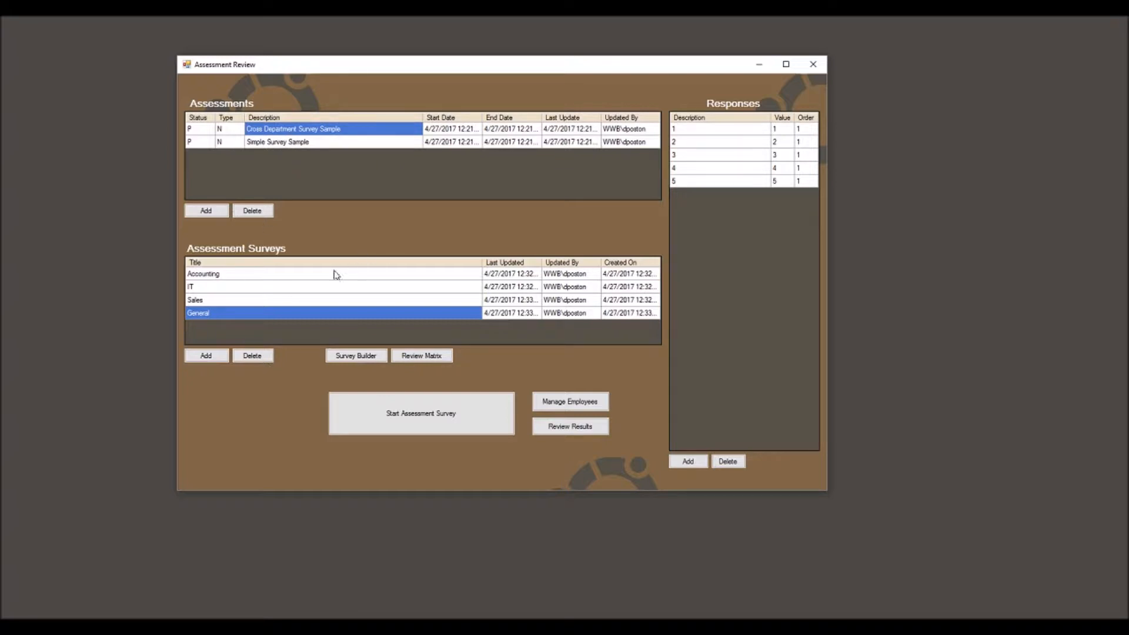
# Display the surveys of the Simple Survey Sample assessment and go through Accounting, IT and Sales.
pyautogui.click(273, 144)
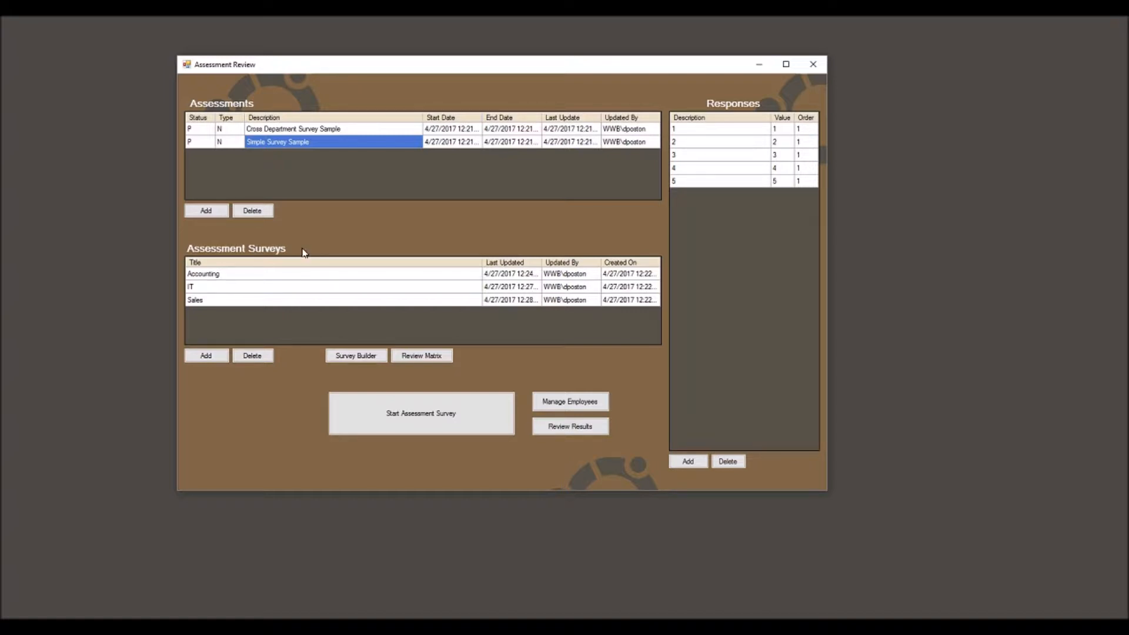
pyautogui.doubleClick(219, 274)
pyautogui.click(216, 289)
pyautogui.click(225, 301)
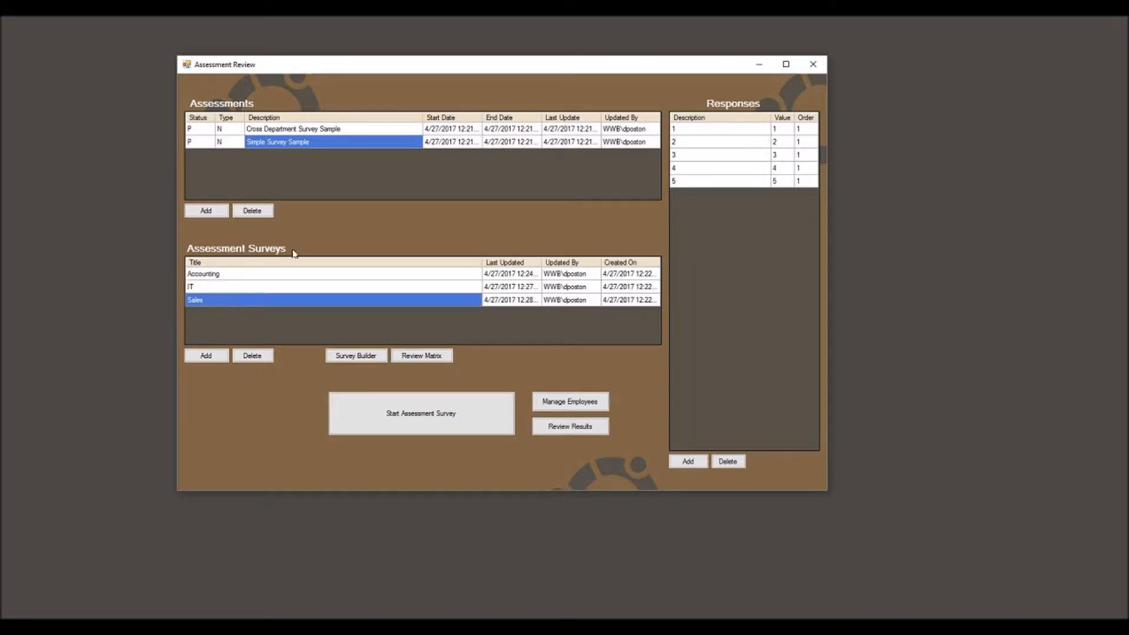
# Open the survey builder for the Accounting survey and inspect the responses selected for each of its questions.
pyautogui.click(262, 274)
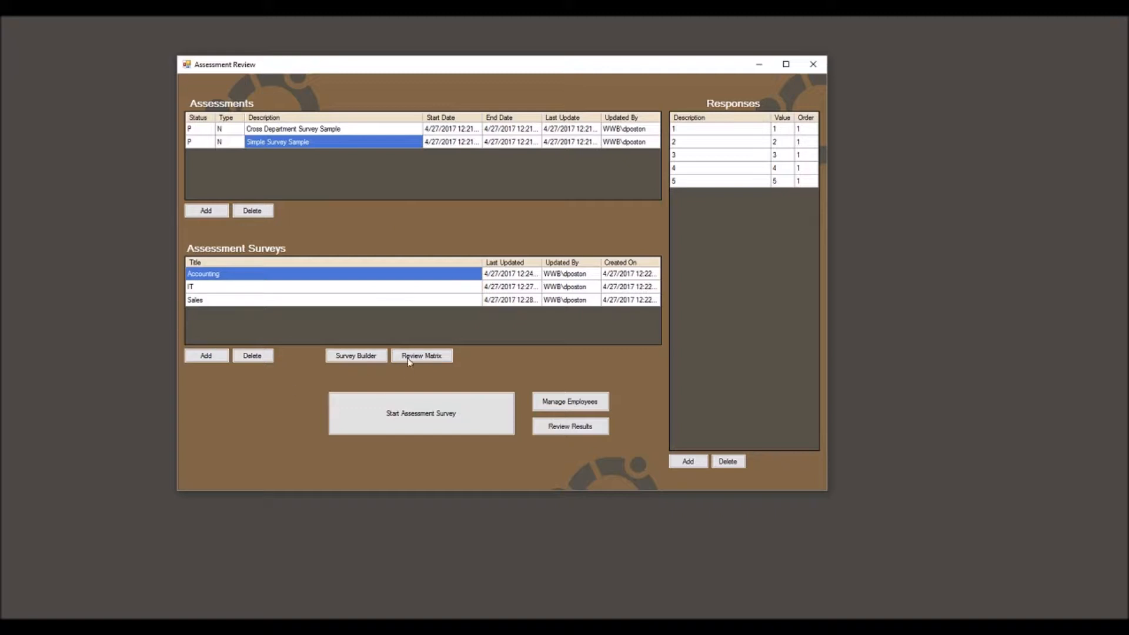
pyautogui.click(362, 355)
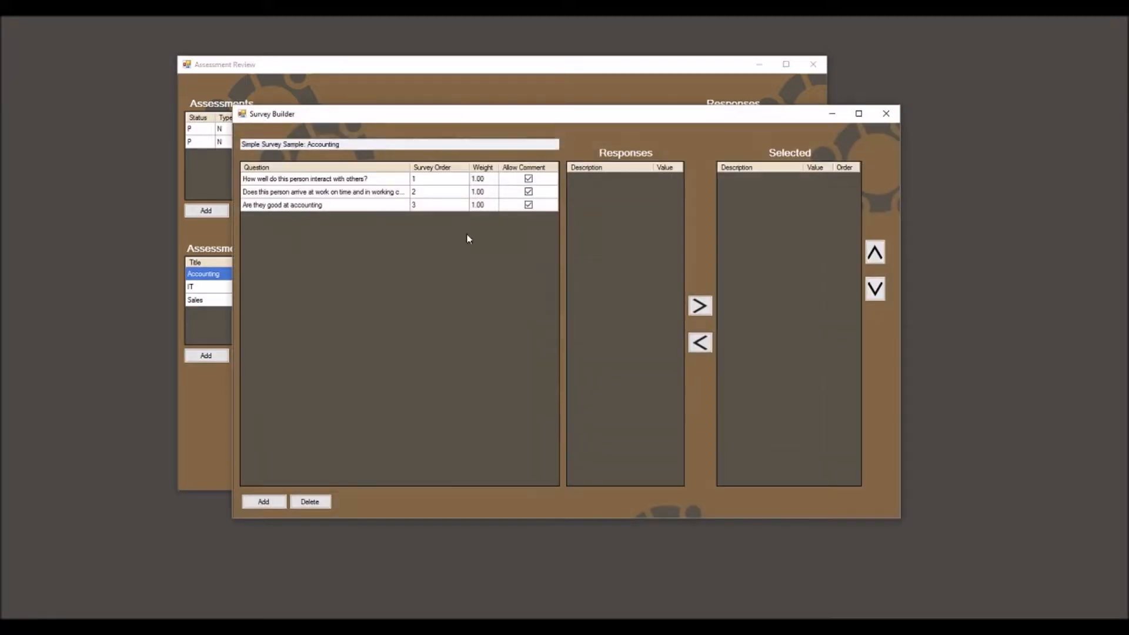
pyautogui.moveTo(458, 117); pyautogui.dragTo(411, 104)
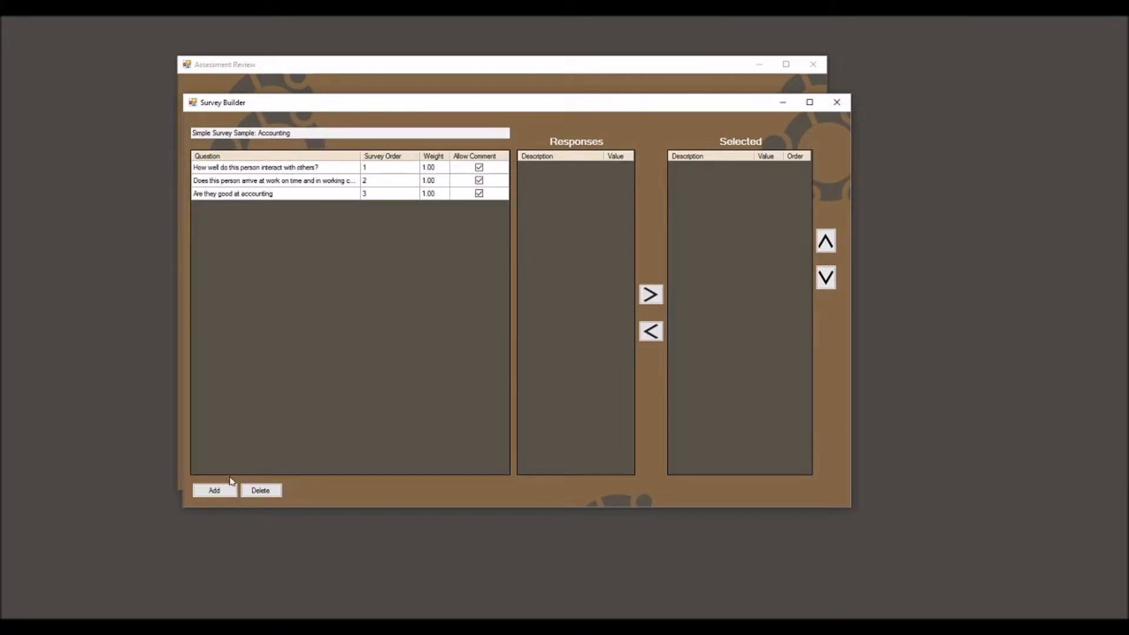
pyautogui.click(342, 170)
pyautogui.click(255, 167)
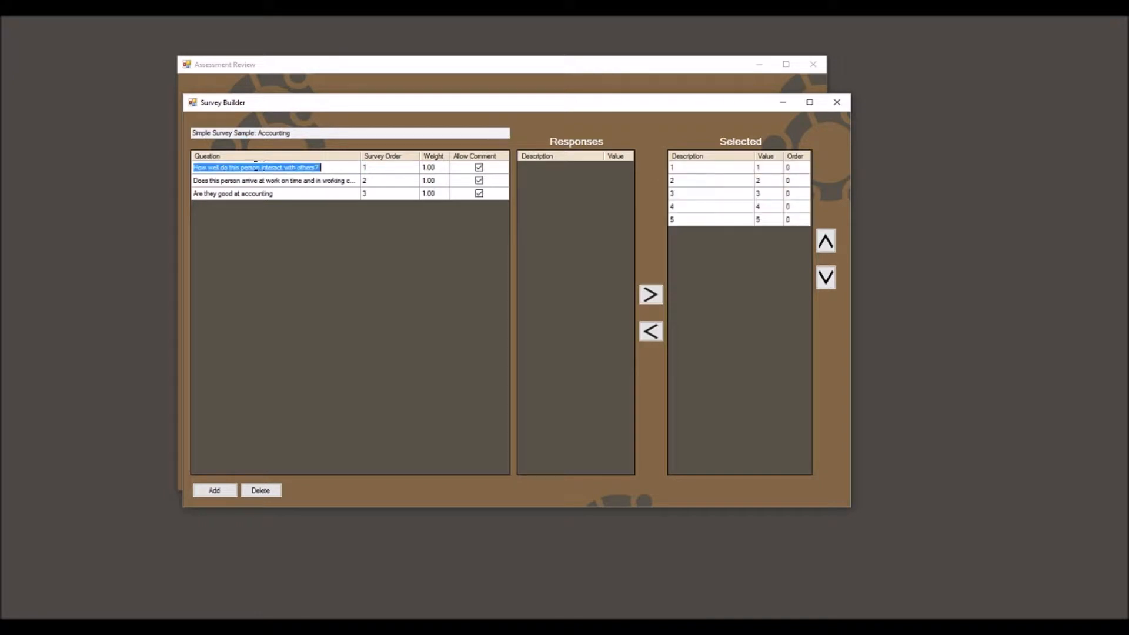
pyautogui.click(291, 181)
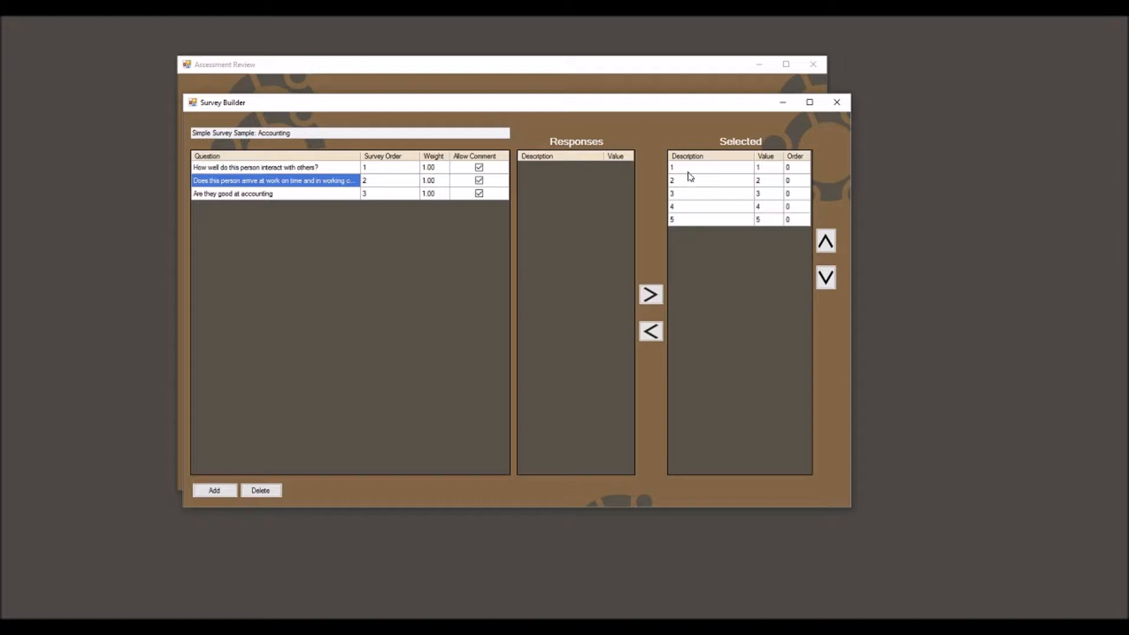
pyautogui.click(350, 195)
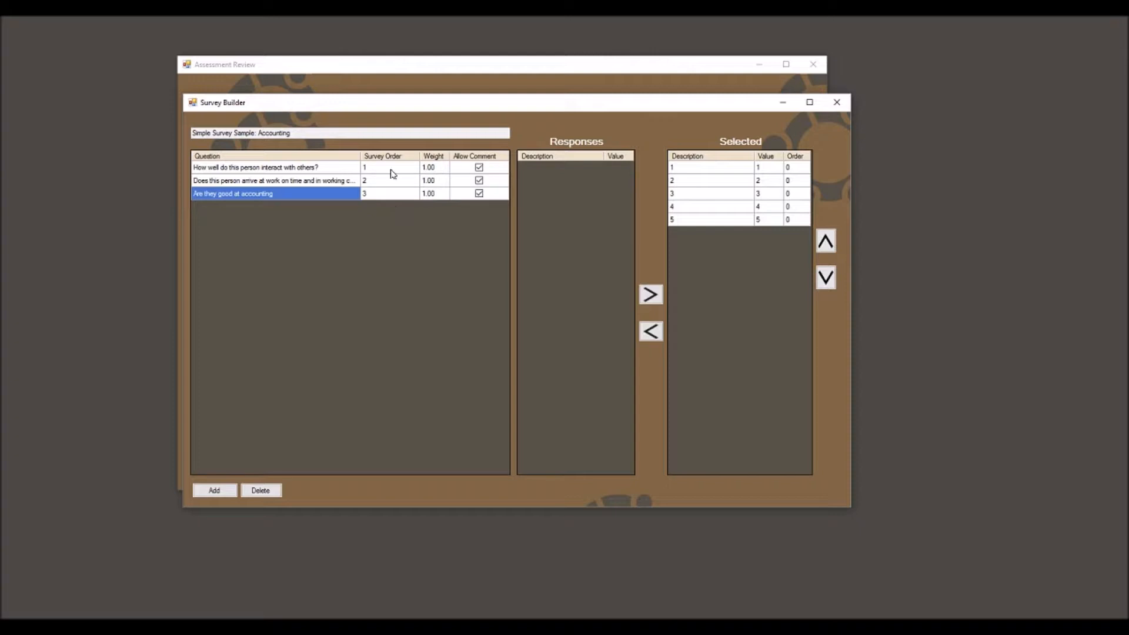
# Examine the weights of the Accounting questions and the values of their selected responses, and close the survey builder.
pyautogui.click(435, 168)
pyautogui.click(437, 181)
pyautogui.click(438, 193)
pyautogui.click(440, 169)
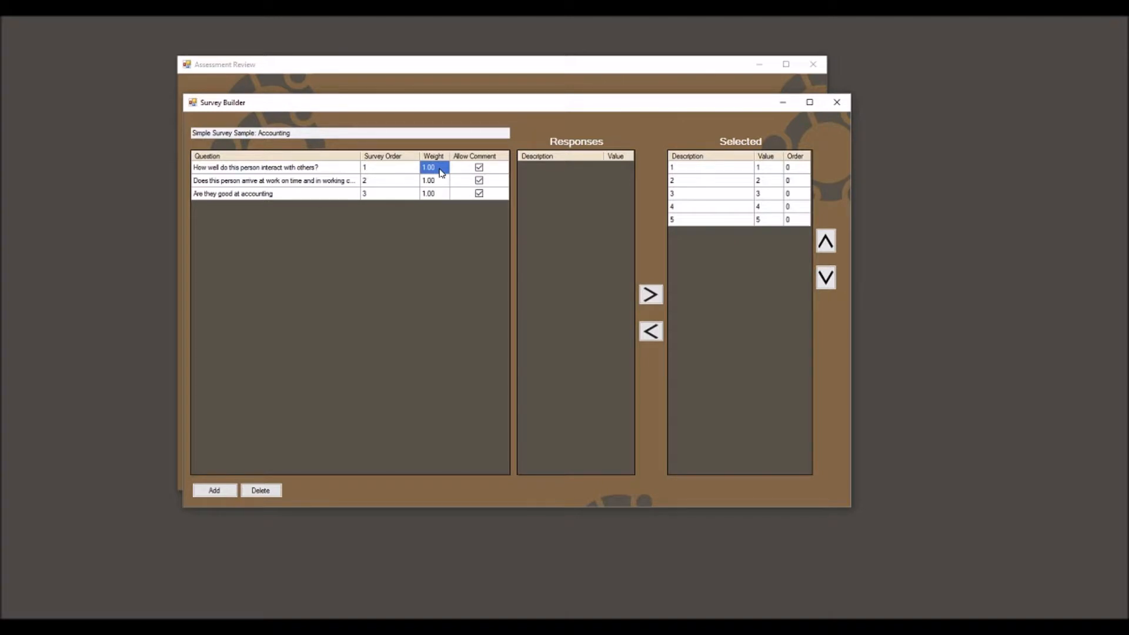
pyautogui.click(764, 167)
pyautogui.click(774, 184)
pyautogui.click(773, 194)
pyautogui.click(772, 209)
pyautogui.click(774, 220)
pyautogui.click(438, 180)
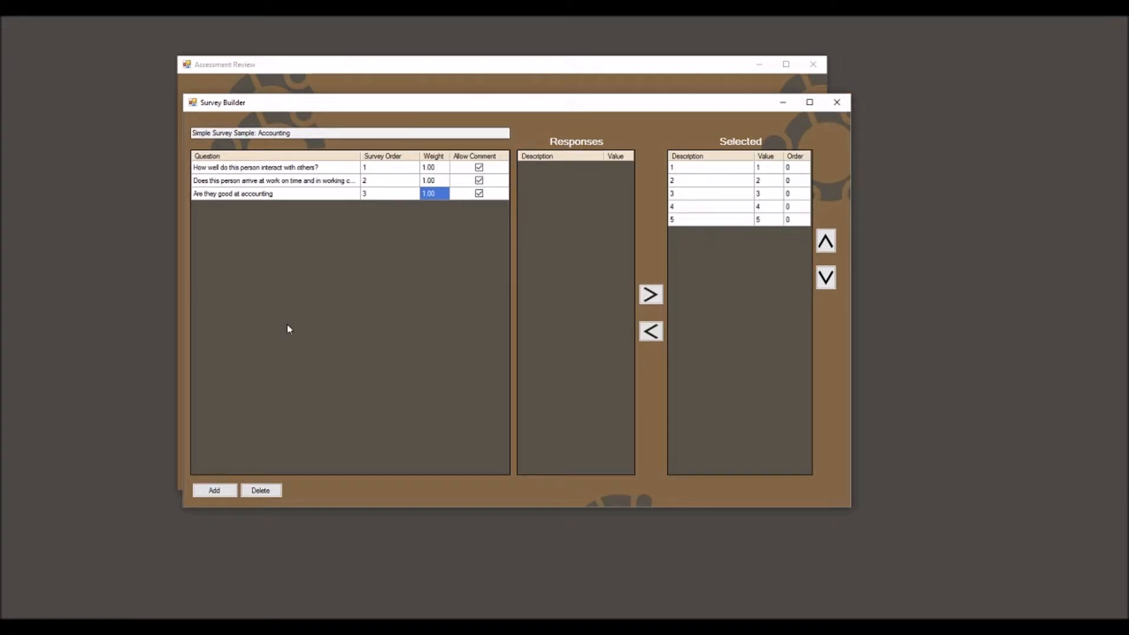
pyautogui.click(837, 102)
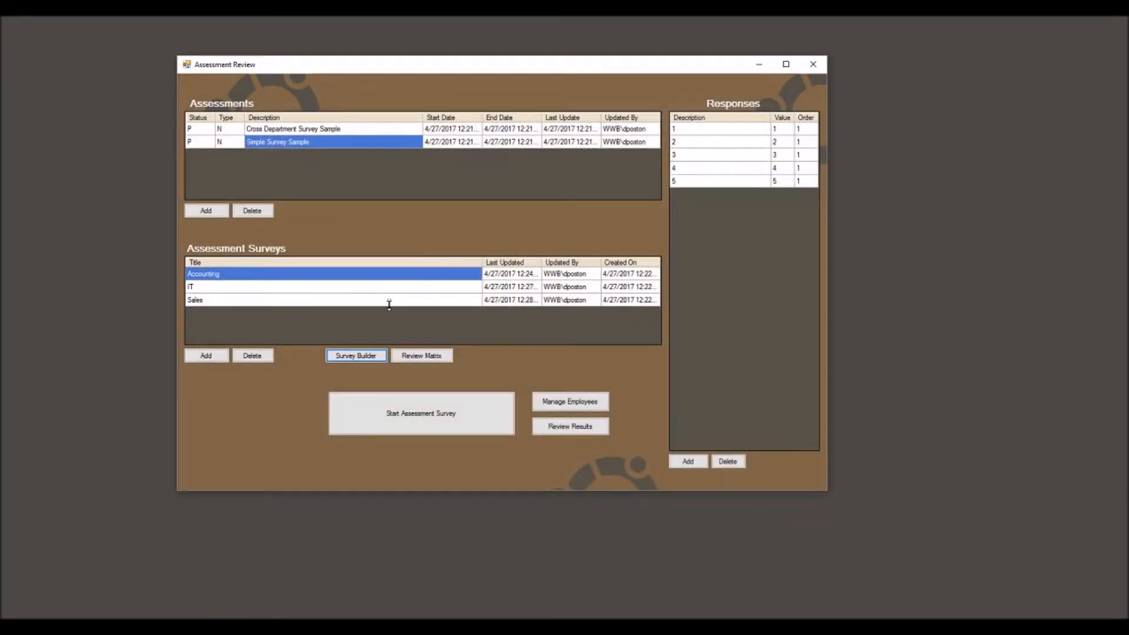
# In the Accounting survey's review matrix, try assigning the third reviewer to the second and third employees and the second reviewer to emp1.
pyautogui.click(426, 358)
pyautogui.moveTo(450, 108); pyautogui.dragTo(268, 88)
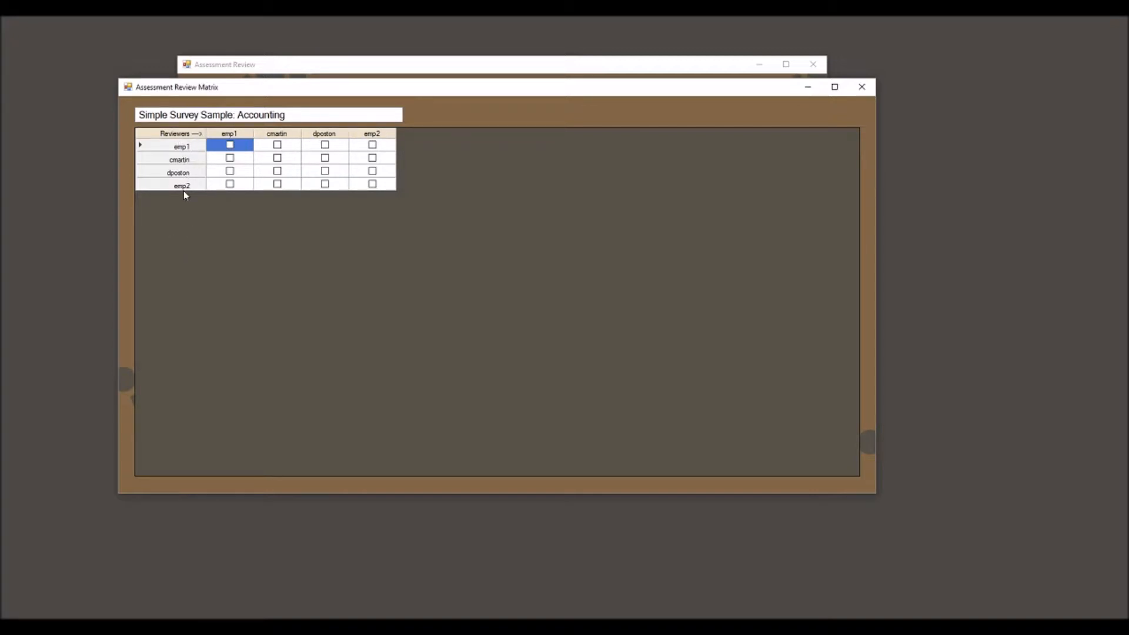
pyautogui.moveTo(318, 89); pyautogui.dragTo(298, 91)
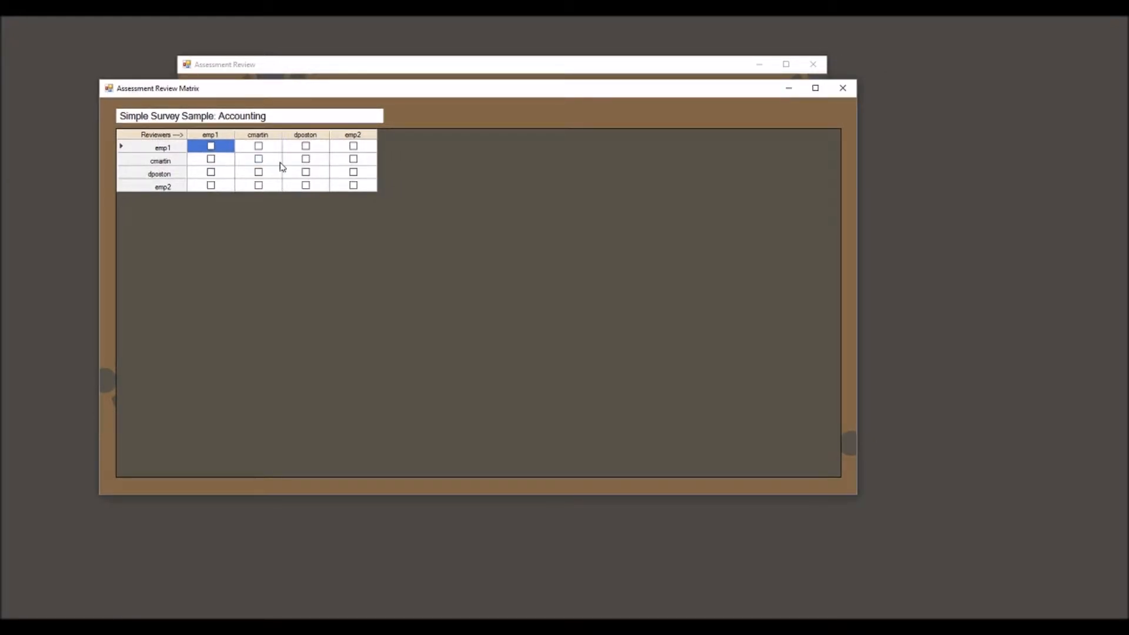
pyautogui.click(305, 158)
pyautogui.click(306, 173)
pyautogui.click(259, 147)
pyautogui.click(259, 184)
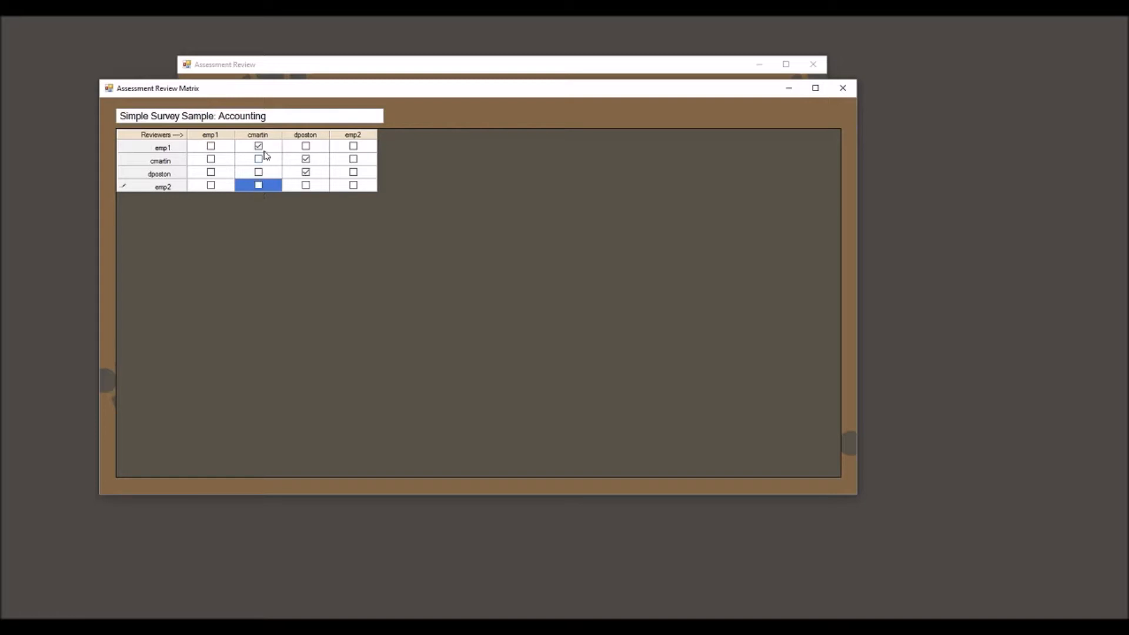
# Clear all reviewer assignments in the Accounting survey's review matrix and close it.
pyautogui.click(258, 147)
pyautogui.click(306, 160)
pyautogui.click(303, 172)
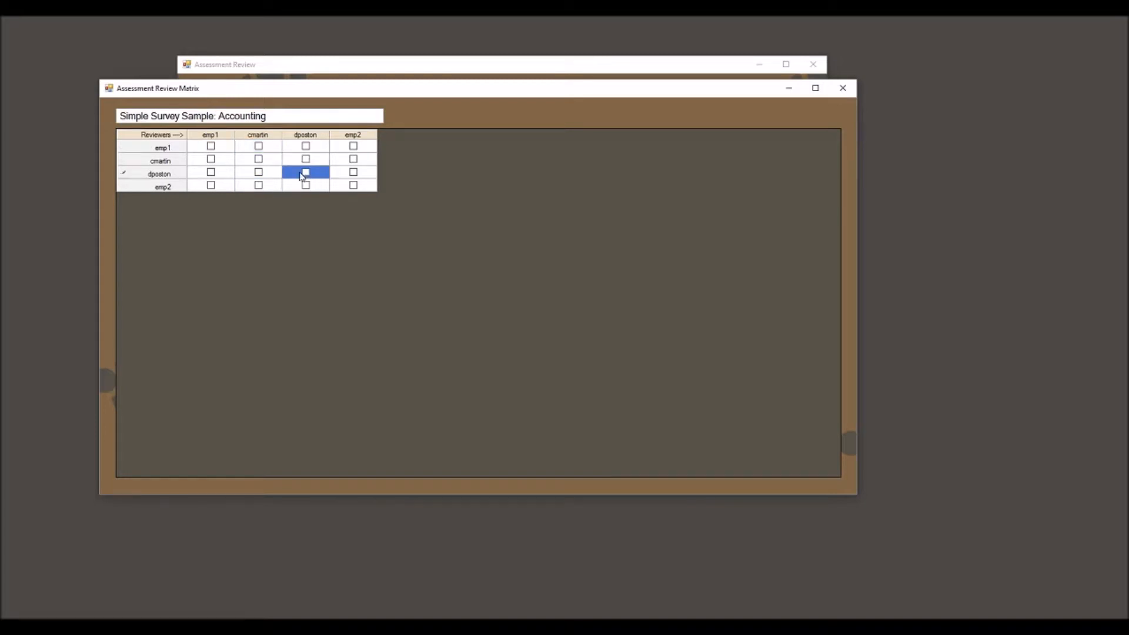
pyautogui.click(850, 91)
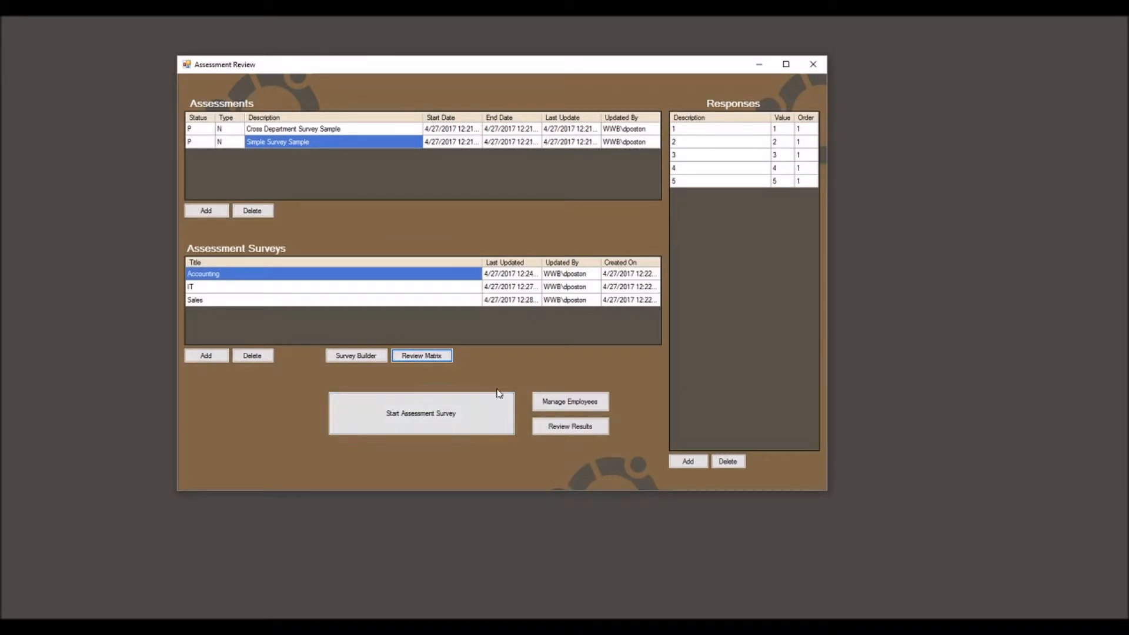
# Open the employee management list, look at the fields of the new employee form and the existing permissions, and close it.
pyautogui.click(564, 404)
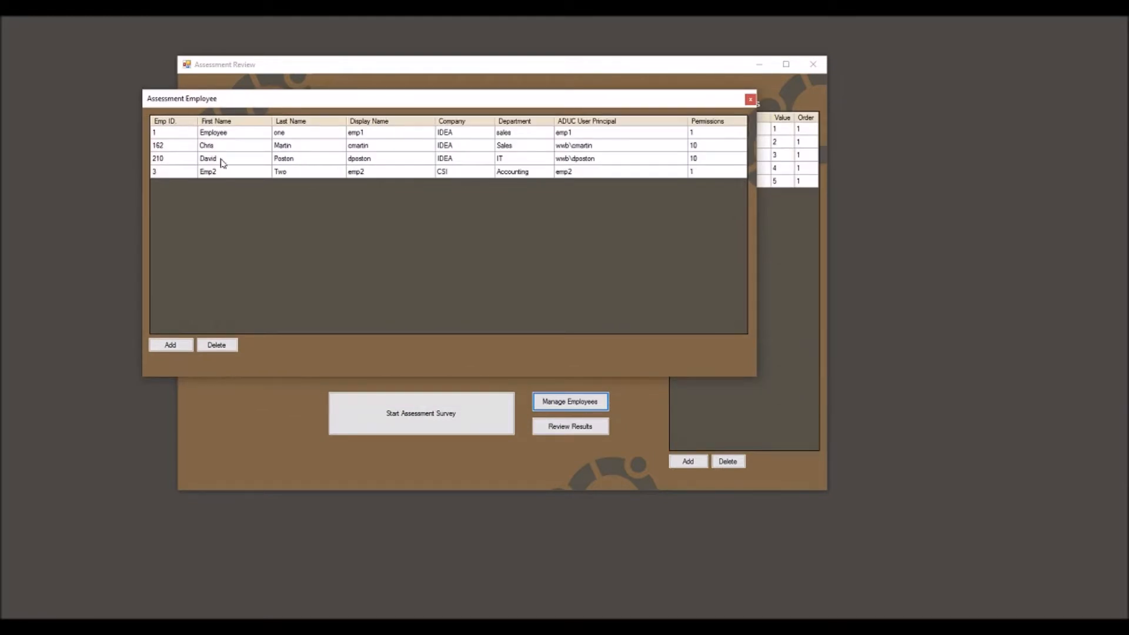
pyautogui.click(169, 344)
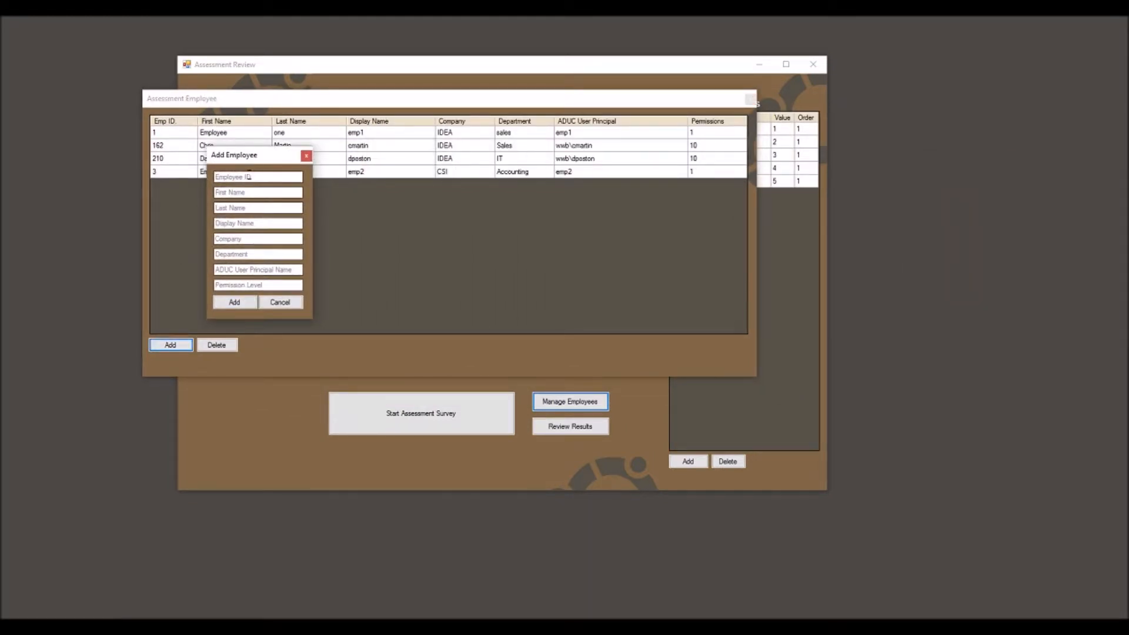
pyautogui.click(305, 156)
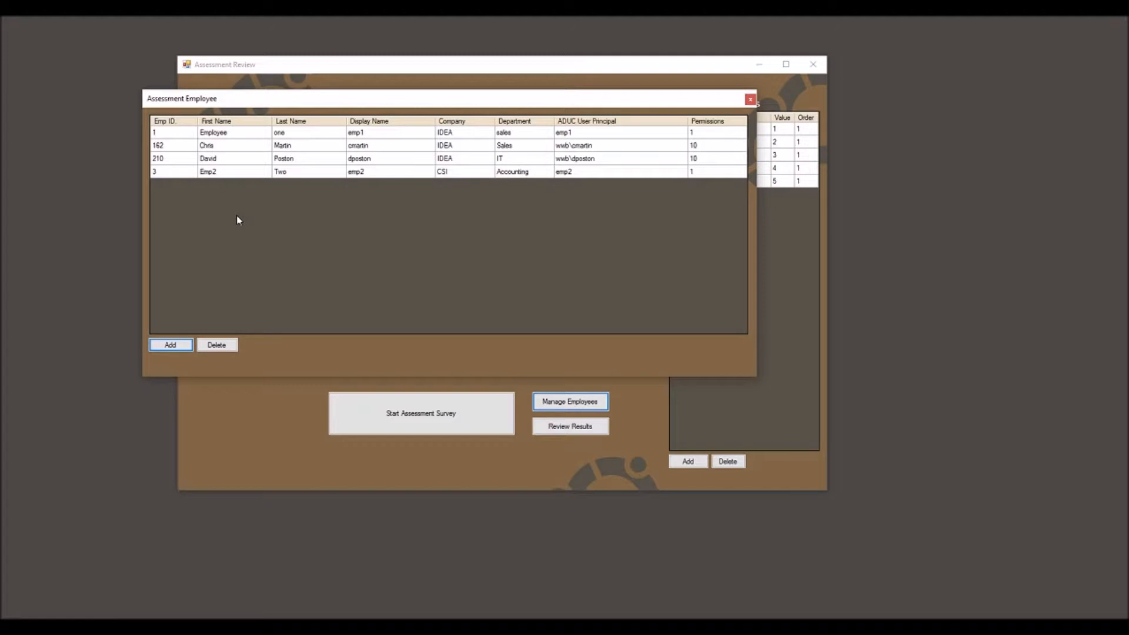
pyautogui.moveTo(662, 94); pyautogui.dragTo(573, 99)
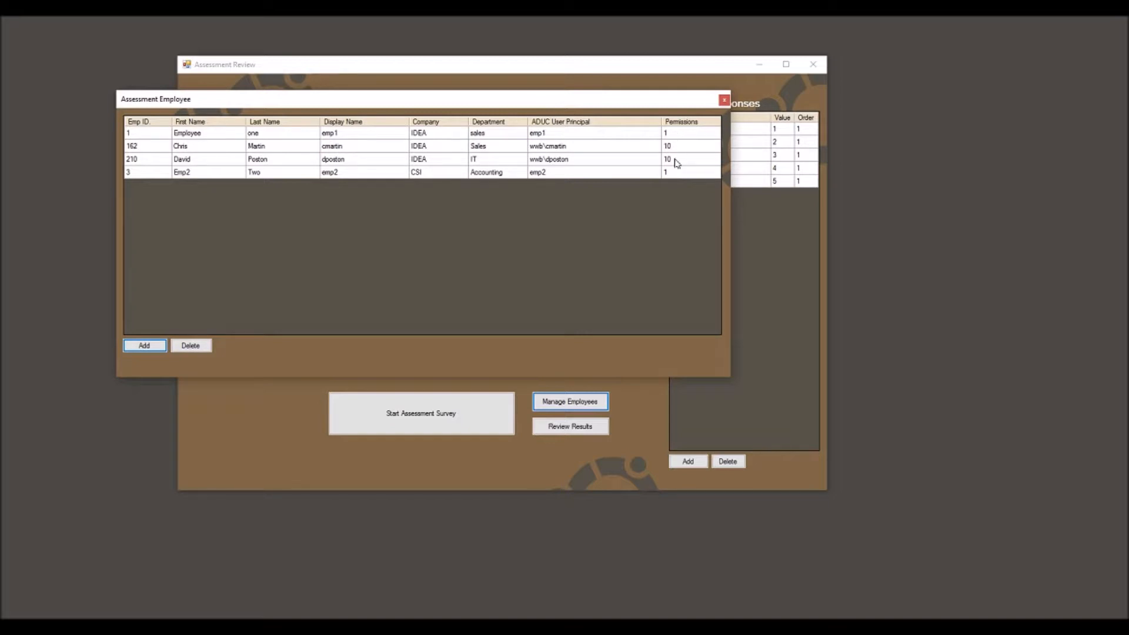
pyautogui.click(724, 100)
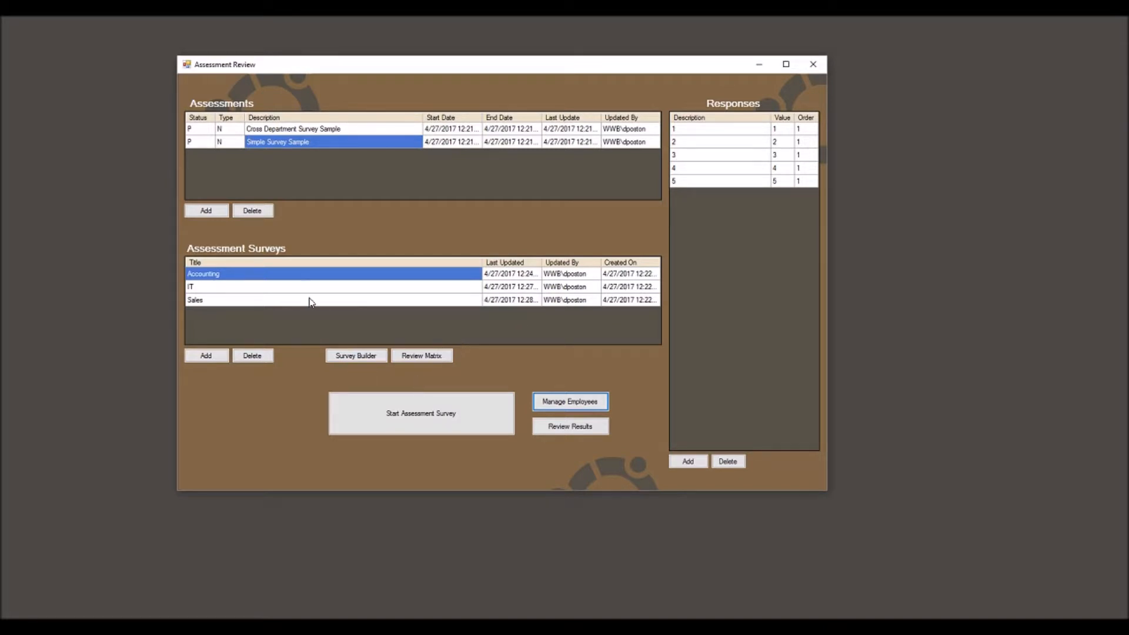
# In the IT survey's review matrix, assign the third reviewer to the second employee and close the matrix.
pyautogui.click(232, 288)
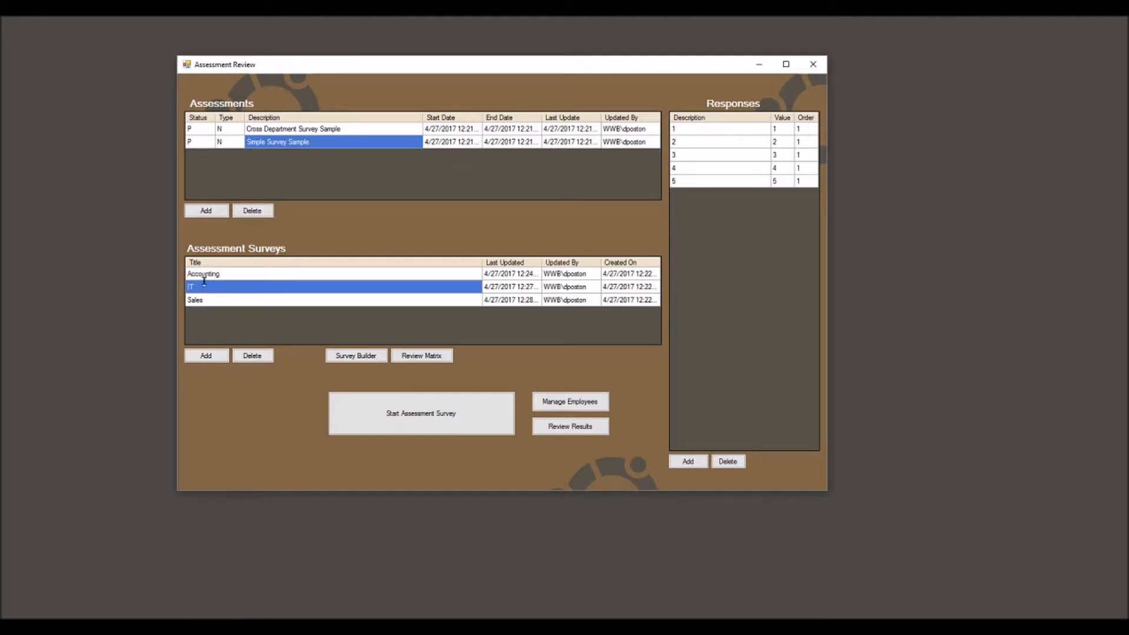
pyautogui.click(421, 355)
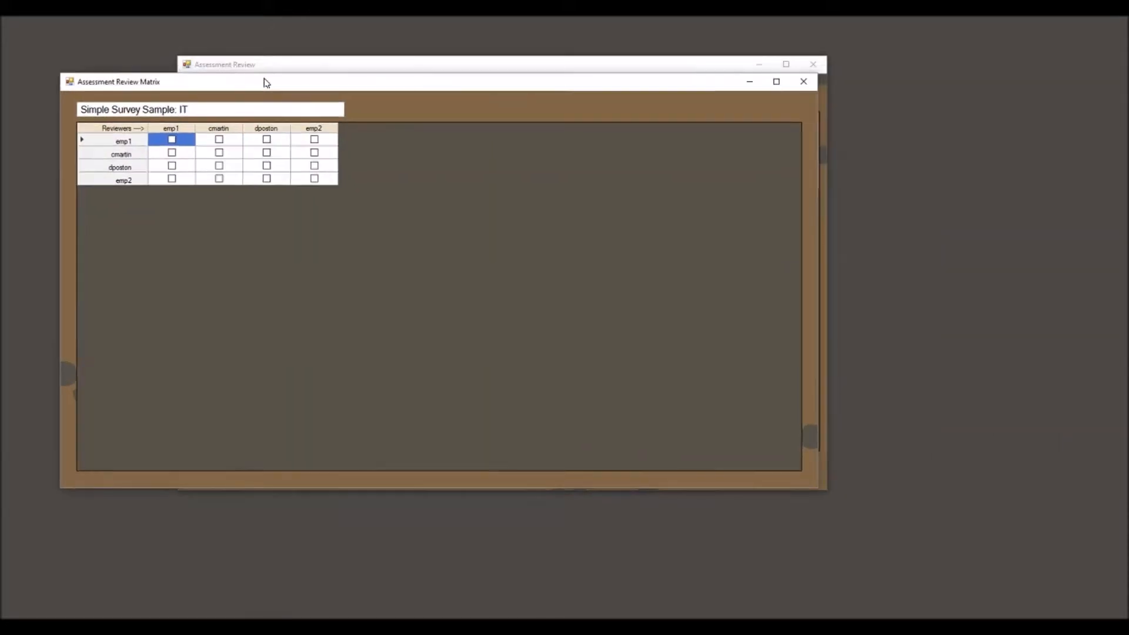
pyautogui.click(279, 156)
pyautogui.click(279, 156)
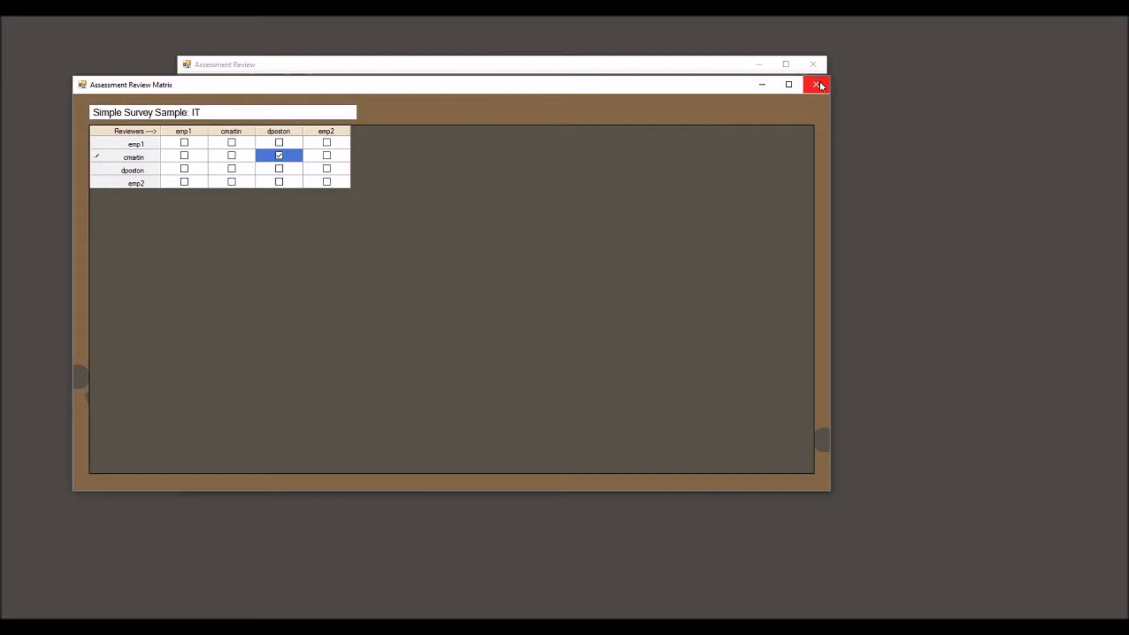
pyautogui.click(821, 85)
pyautogui.press('Tab')
pyautogui.click(817, 87)
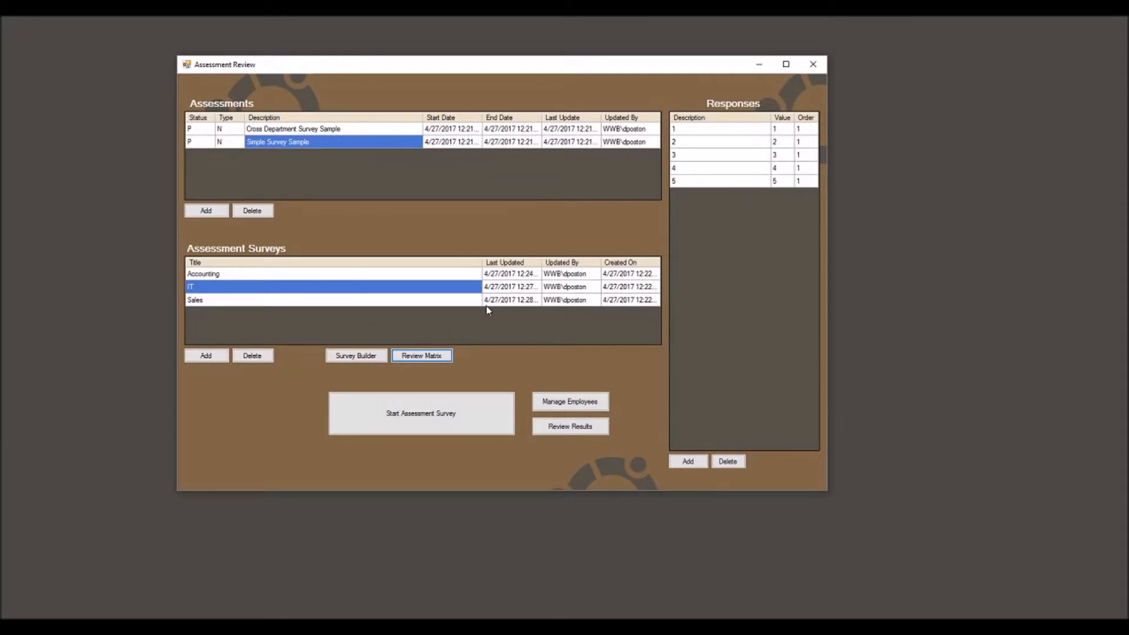
pyautogui.click(421, 356)
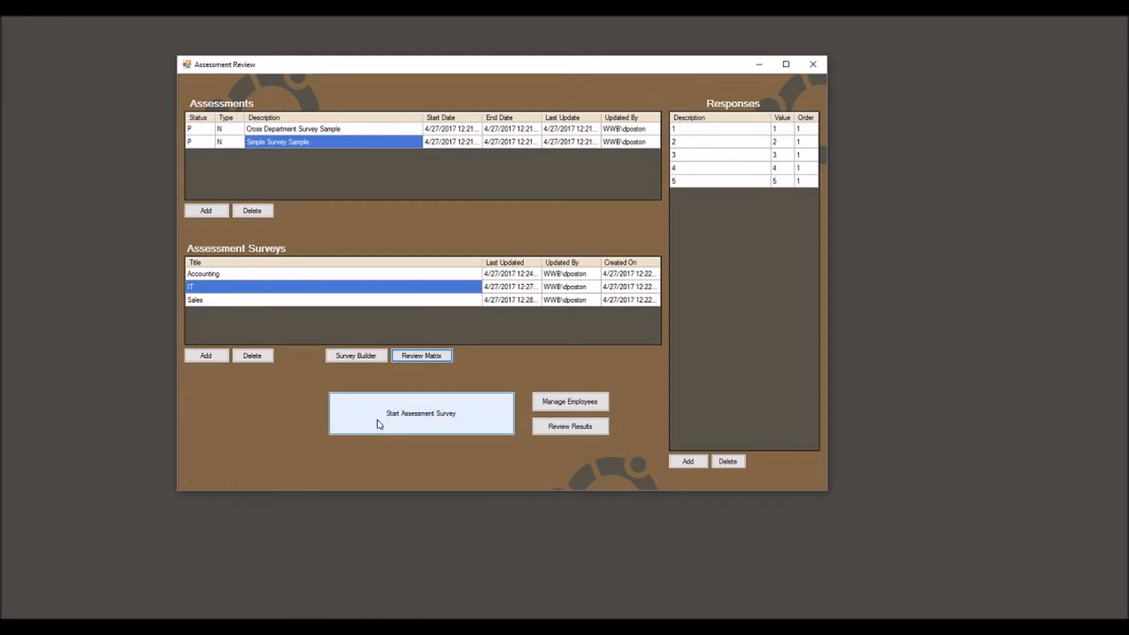
# In the IT survey's review matrix, assign the third reviewer to the third employee as well and close the matrix.
pyautogui.click(410, 355)
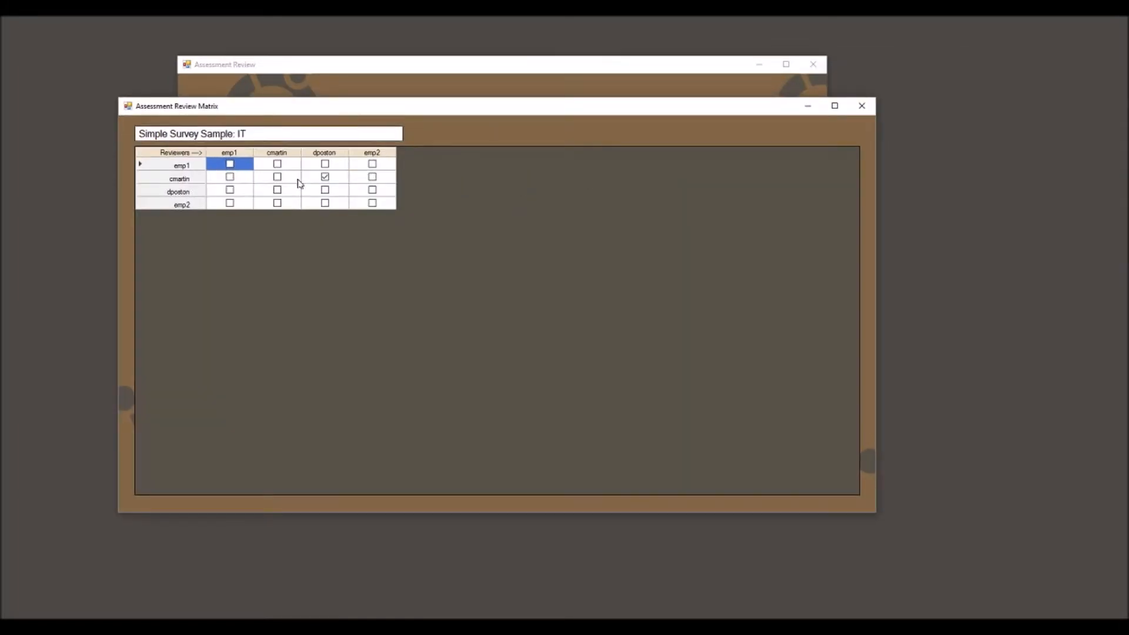
pyautogui.click(325, 189)
pyautogui.click(325, 177)
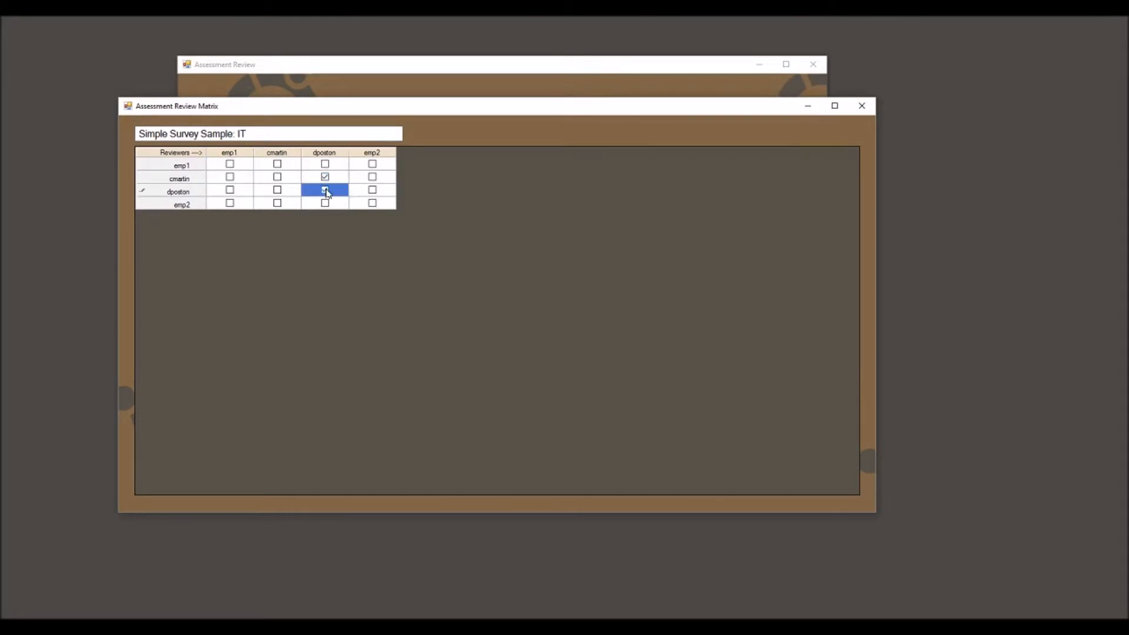
pyautogui.click(859, 111)
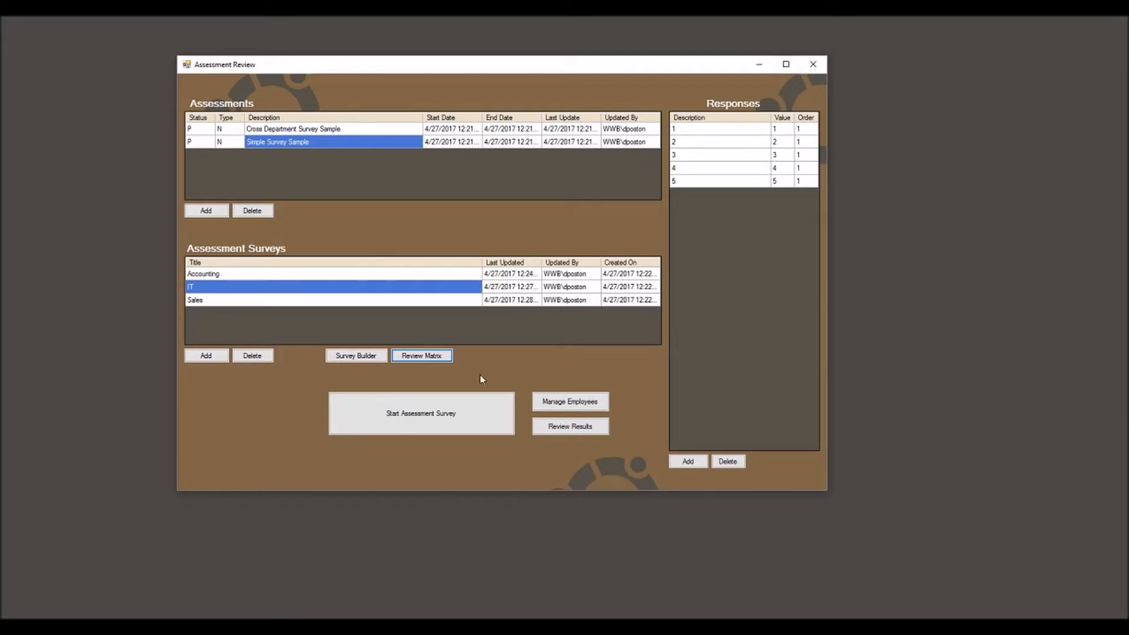
# Start the assessment survey and bring its window over the main assessment window.
pyautogui.click(438, 410)
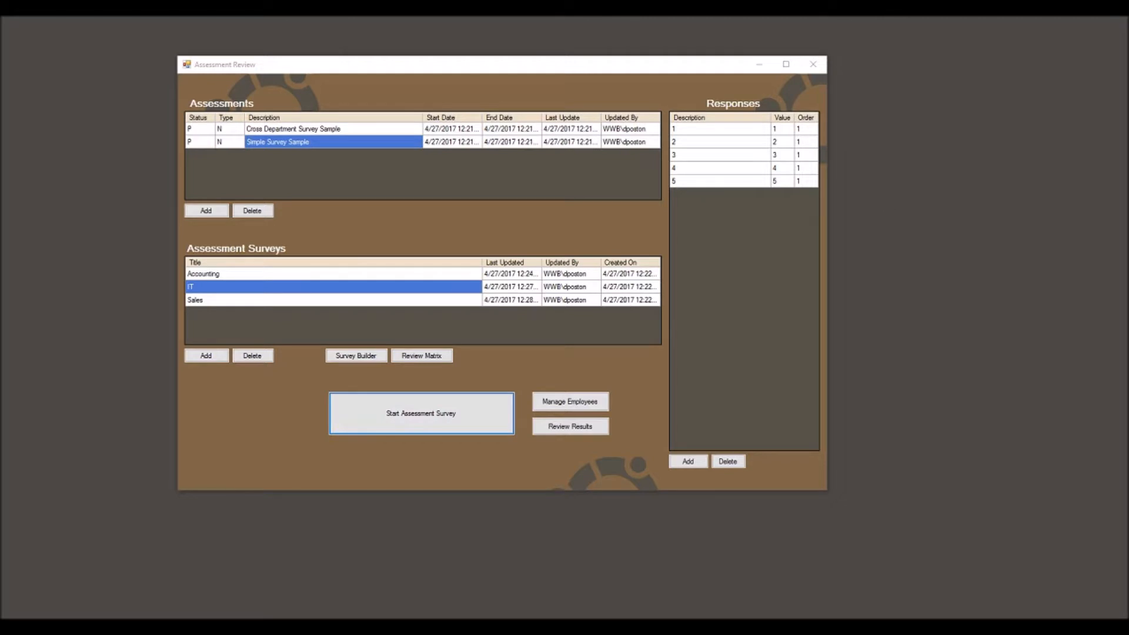
pyautogui.moveTo(1128, 73); pyautogui.dragTo(308, 77)
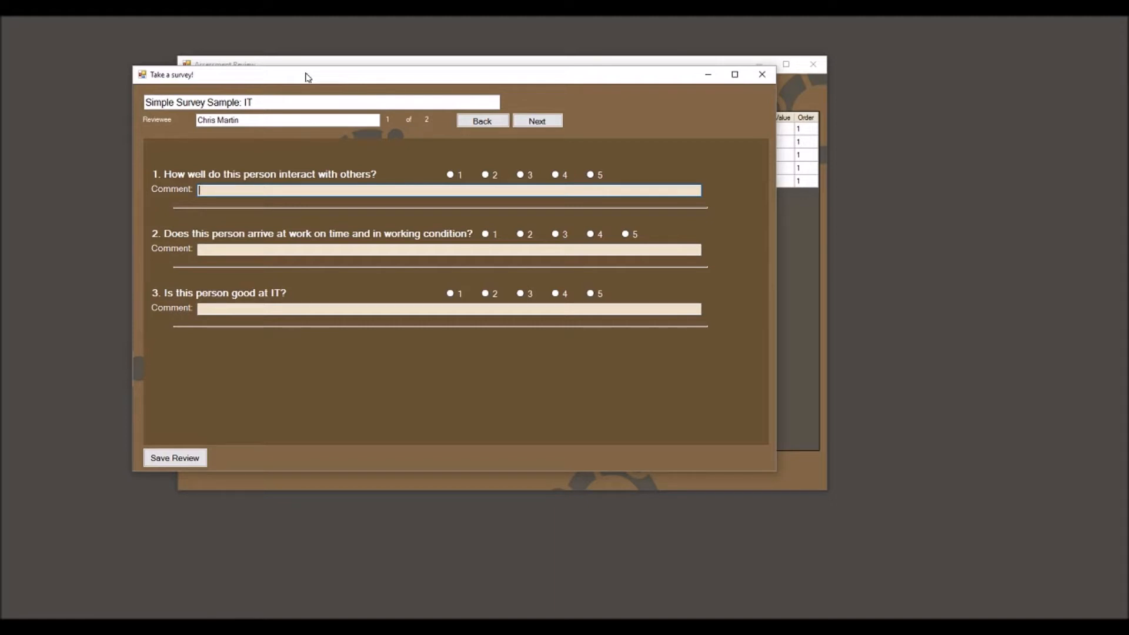
pyautogui.moveTo(305, 77); pyautogui.dragTo(278, 81)
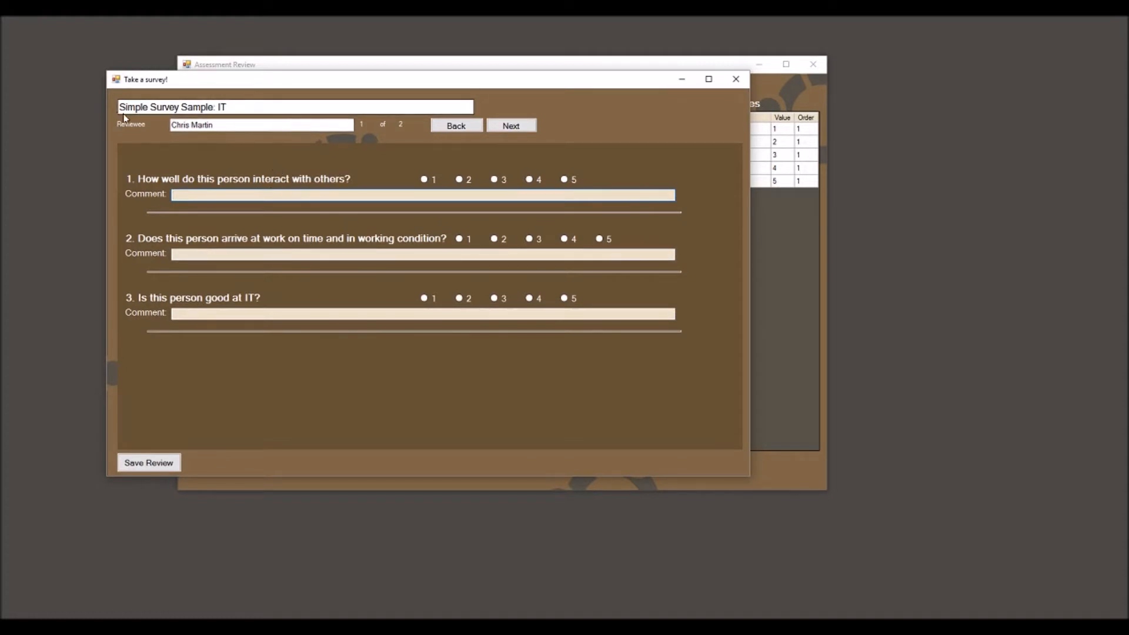
# Examine the survey title against the selected assessment and survey in the main window, and check the reviewee field.
pyautogui.moveTo(214, 107); pyautogui.dragTo(120, 107)
pyautogui.click(201, 107)
pyautogui.moveTo(226, 82); pyautogui.dragTo(508, 104)
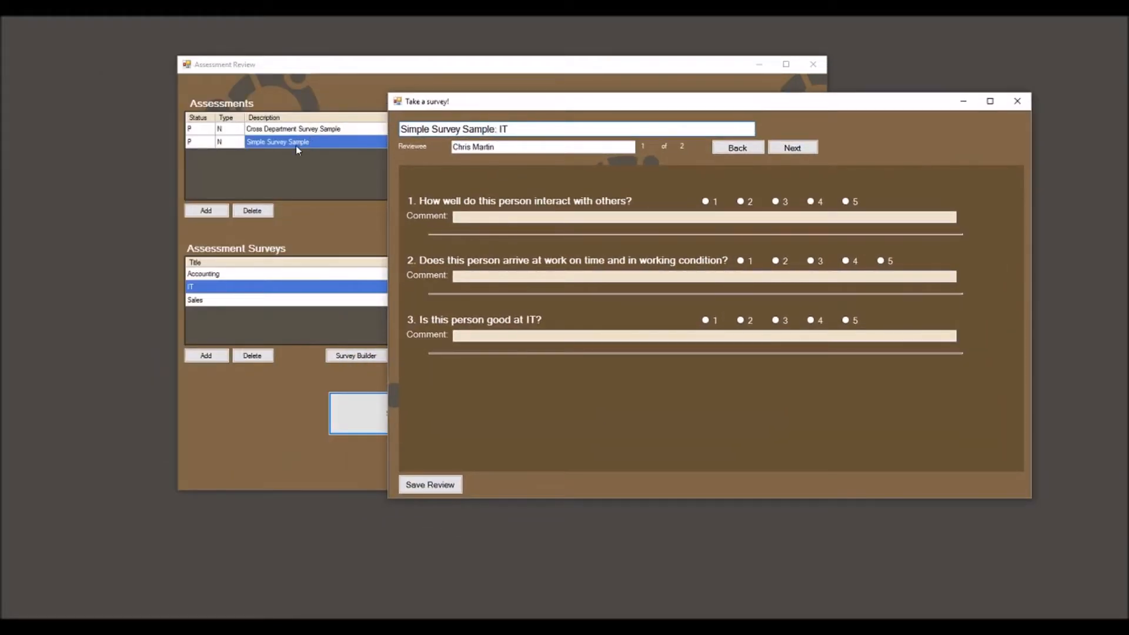
pyautogui.moveTo(518, 128); pyautogui.dragTo(498, 129)
pyautogui.moveTo(497, 128); pyautogui.dragTo(423, 137)
pyautogui.click(466, 129)
pyautogui.doubleClick(509, 129)
pyautogui.moveTo(533, 100); pyautogui.dragTo(269, 79)
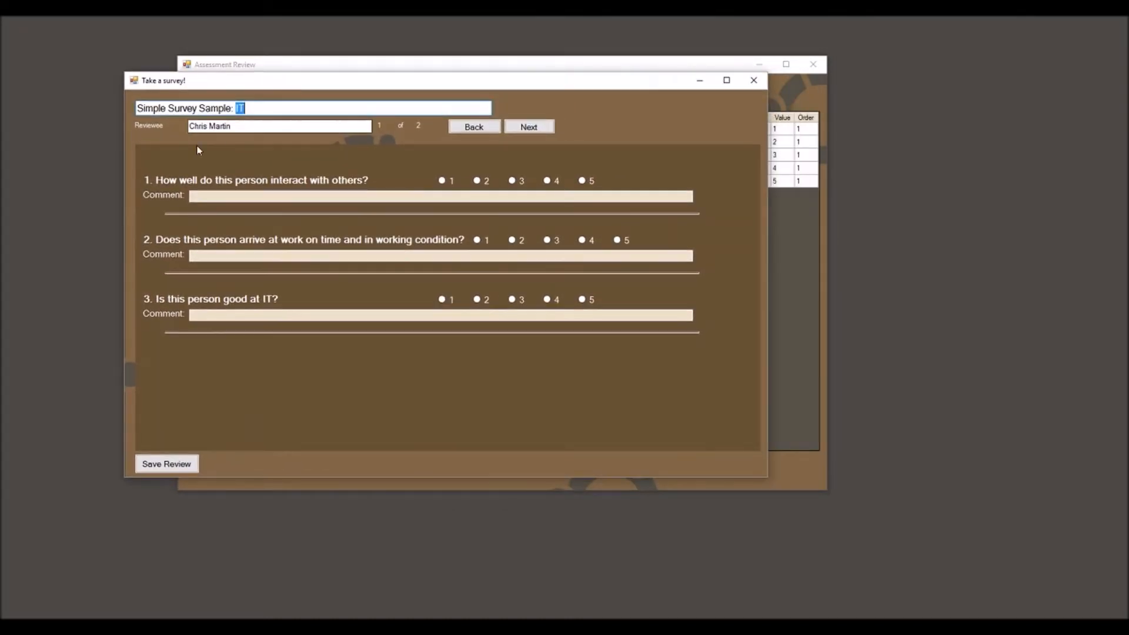
pyautogui.click(189, 126)
pyautogui.click(270, 126)
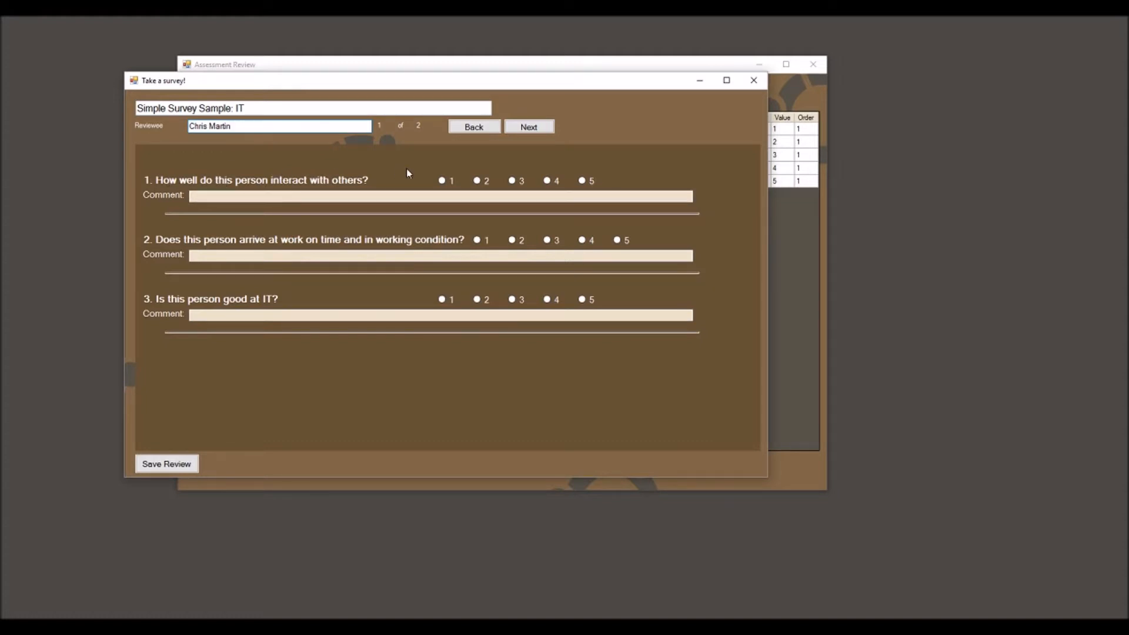
# Rate the first reviewee 4 for interacting with others, 5 for arriving on time and 4 for IT skills.
pyautogui.click(548, 180)
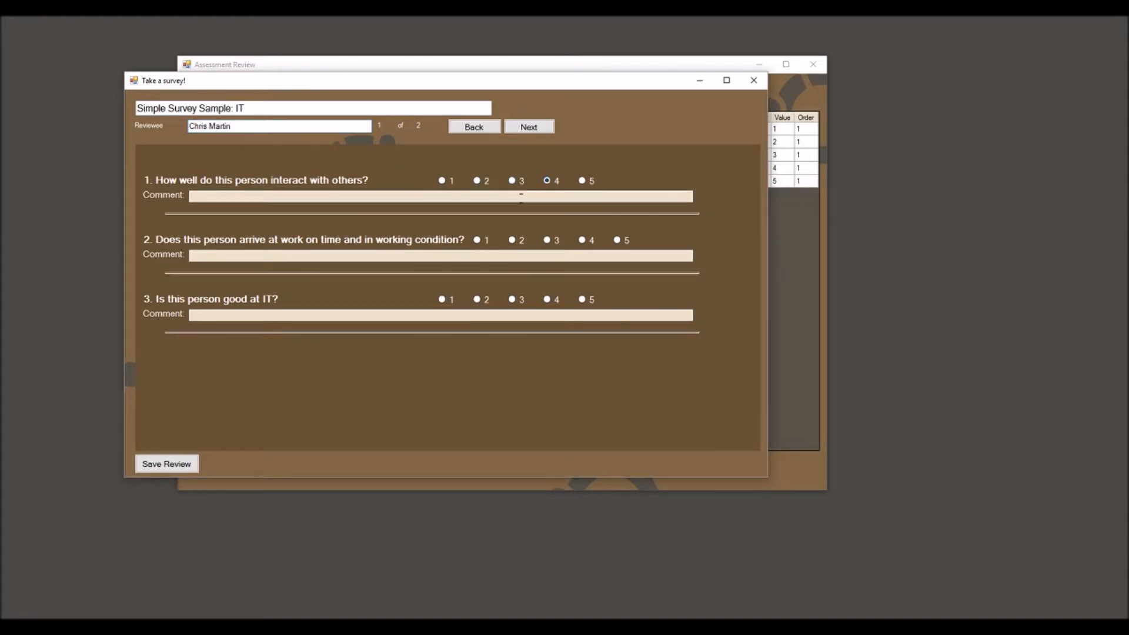
pyautogui.click(617, 240)
pyautogui.click(547, 300)
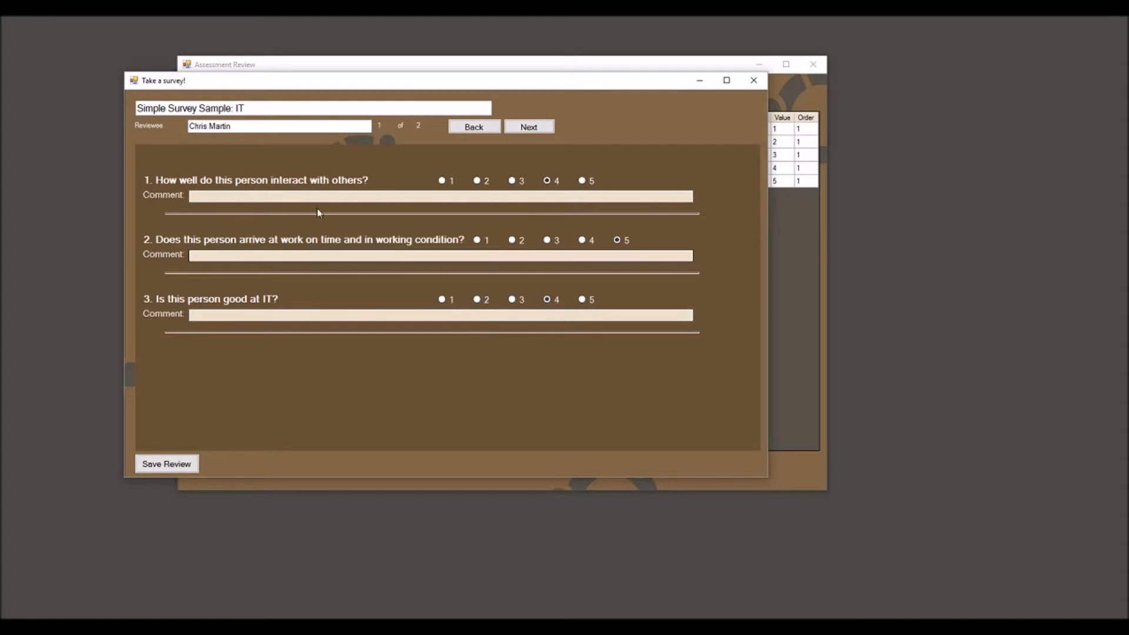
# Comment "Yeah, but needs tuck his shirt in" on the second question and save the first reviewee's review.
pyautogui.click(318, 254)
pyautogui.write('Yea')
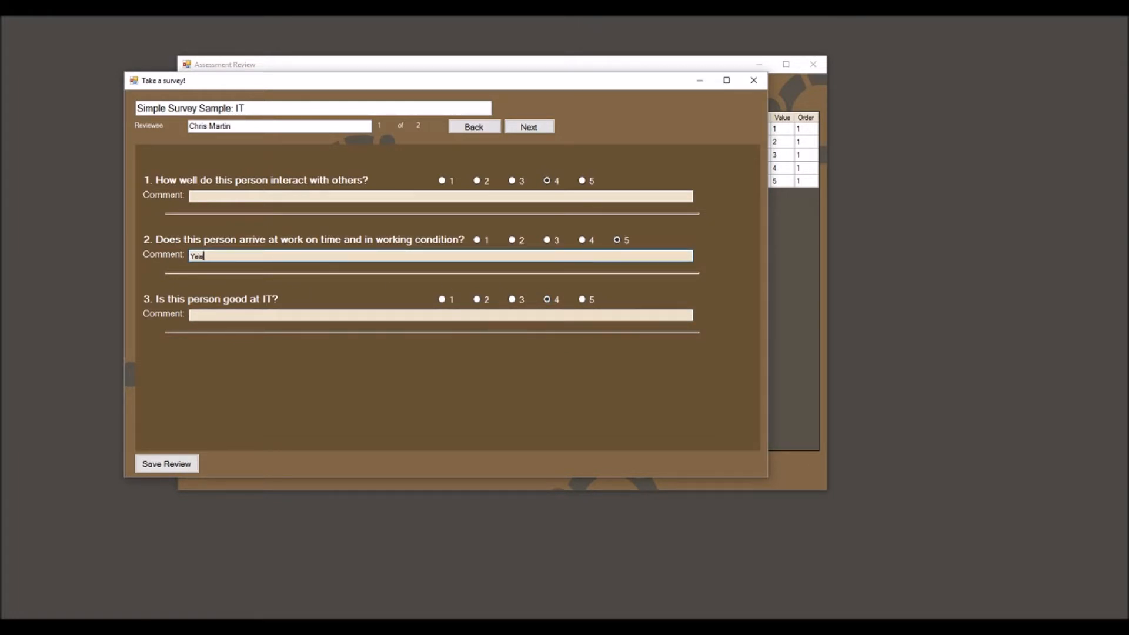
pyautogui.write('h, but needs to')
pyautogui.write('uck his shirt in')
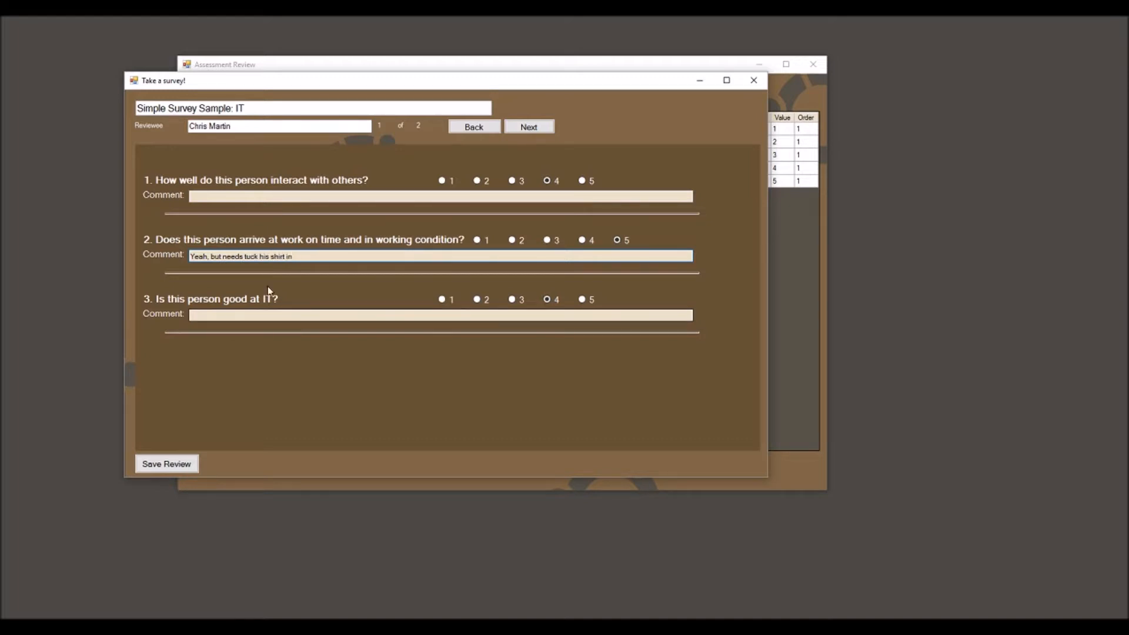
pyautogui.moveTo(294, 256); pyautogui.dragTo(186, 254)
pyautogui.click(308, 259)
pyautogui.click(159, 468)
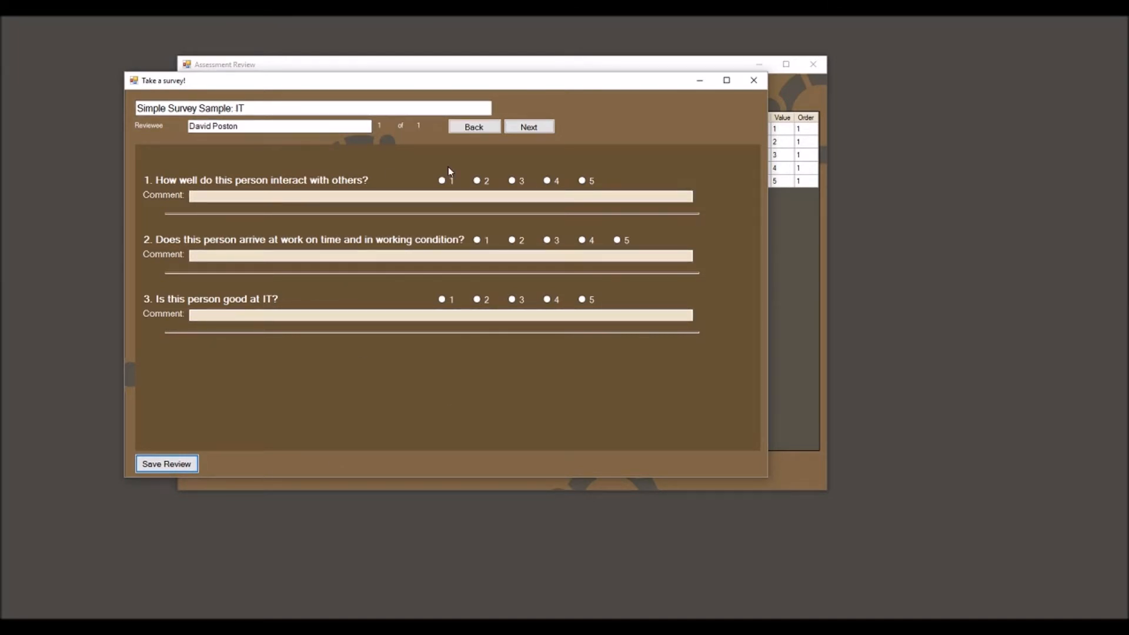
# Check the survey title and reviewee of the second review, and rate all three questions 3.
pyautogui.moveTo(150, 112); pyautogui.dragTo(137, 110)
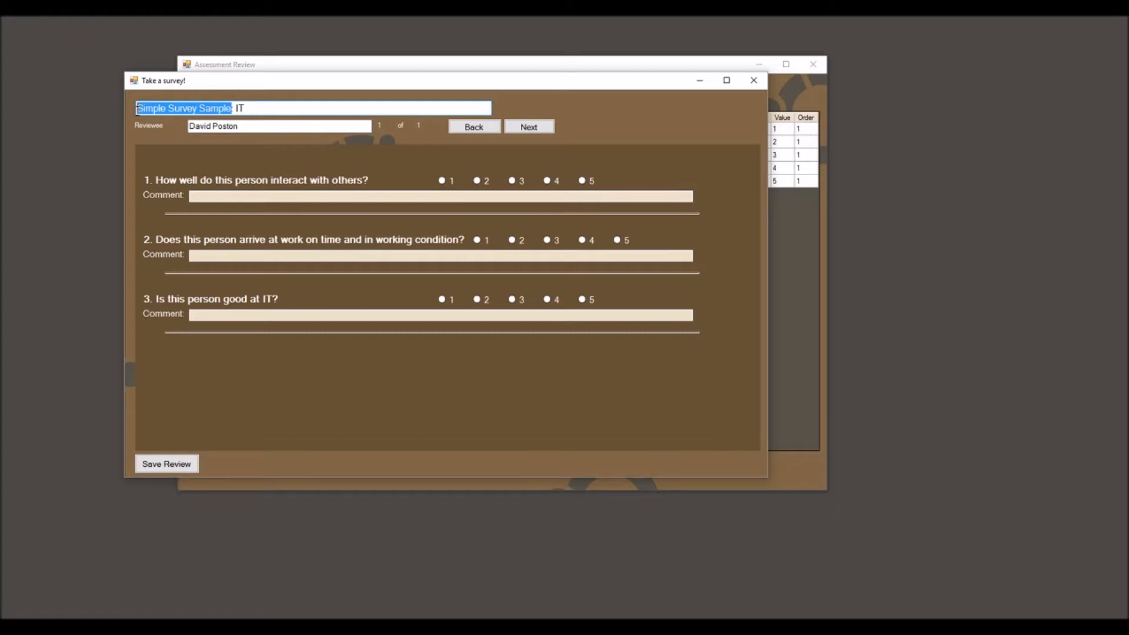
pyautogui.click(224, 108)
pyautogui.moveTo(238, 126); pyautogui.dragTo(185, 127)
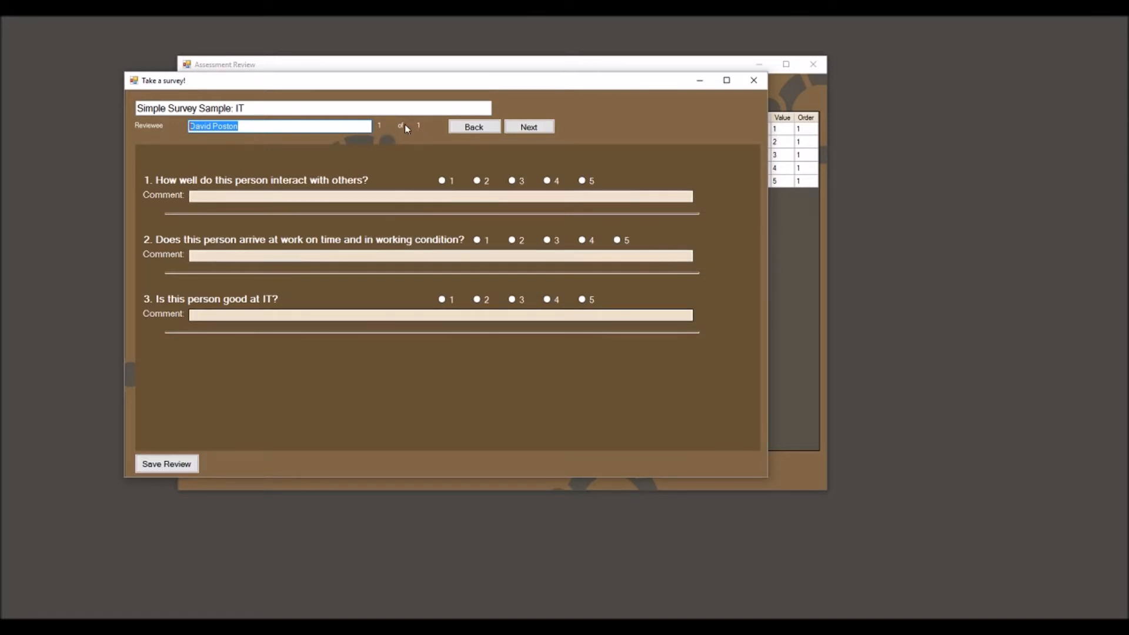
pyautogui.click(512, 180)
pyautogui.click(547, 241)
pyautogui.click(511, 299)
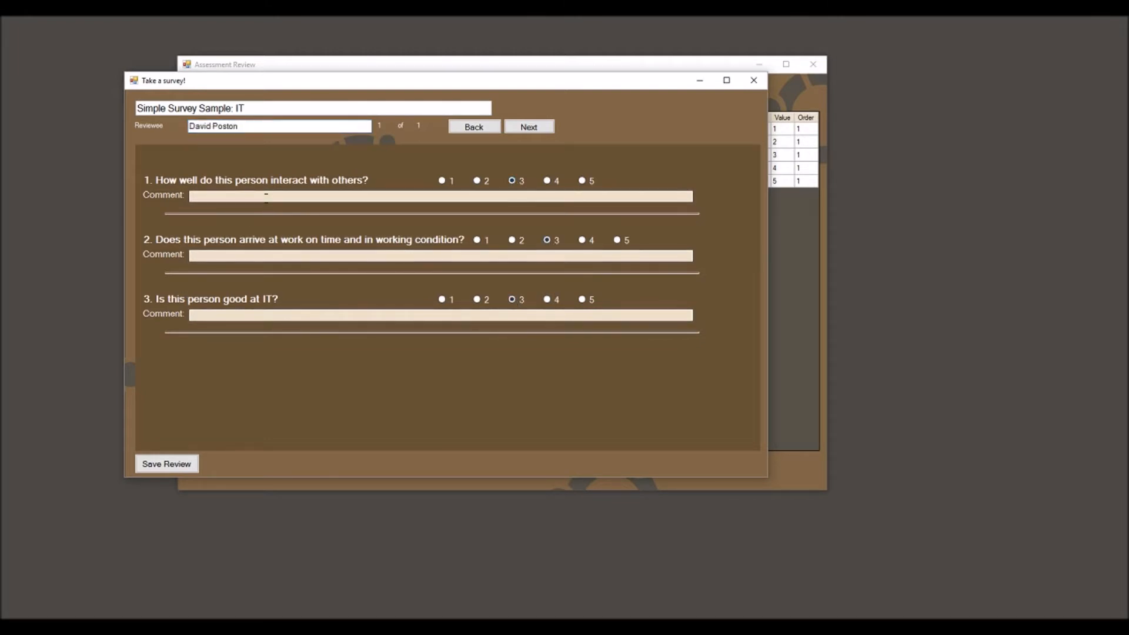
# Comment "Dead sexy" on the first question, save the second reviewee's review and finish the survey.
pyautogui.click(266, 197)
pyautogui.write('Dead sexuy')
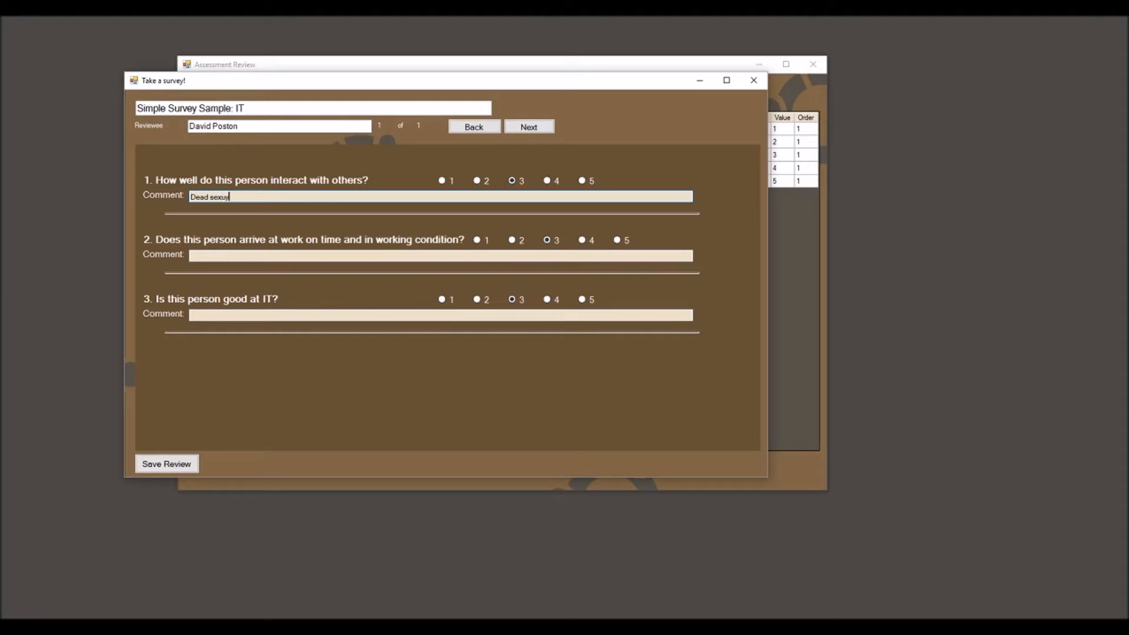
pyautogui.press('BackSpace')
pyautogui.press('BackSpace')
pyautogui.write('y')
pyautogui.click(167, 464)
pyautogui.click(594, 356)
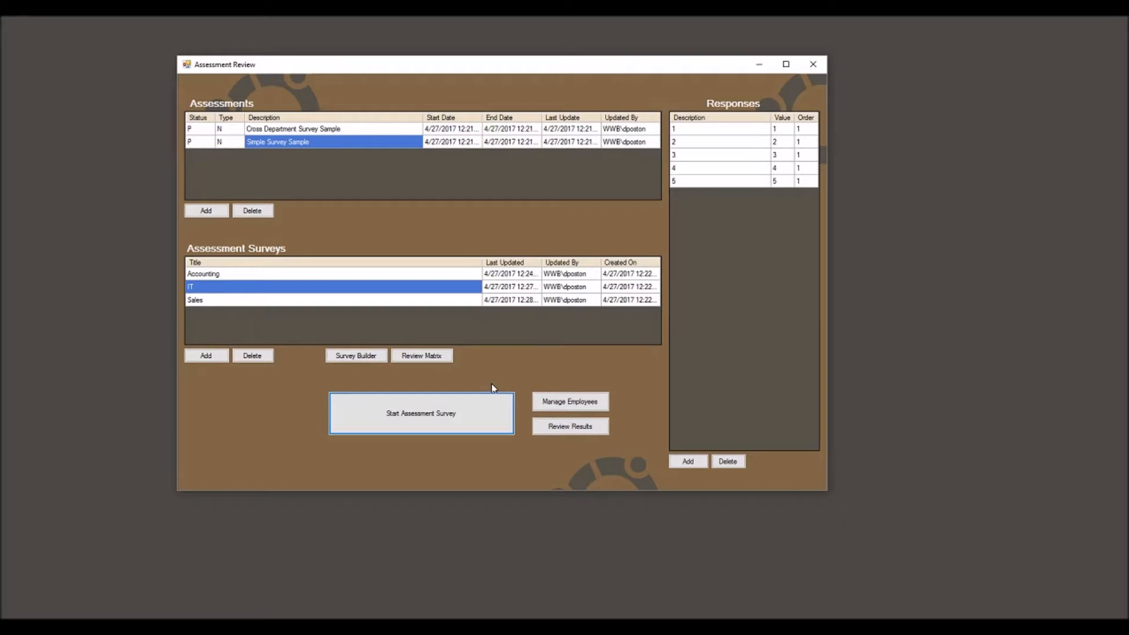
# In the Cross Department Survey Sample's IT review matrix, assign the third reviewer to the second and third employees and close it.
pyautogui.click(297, 128)
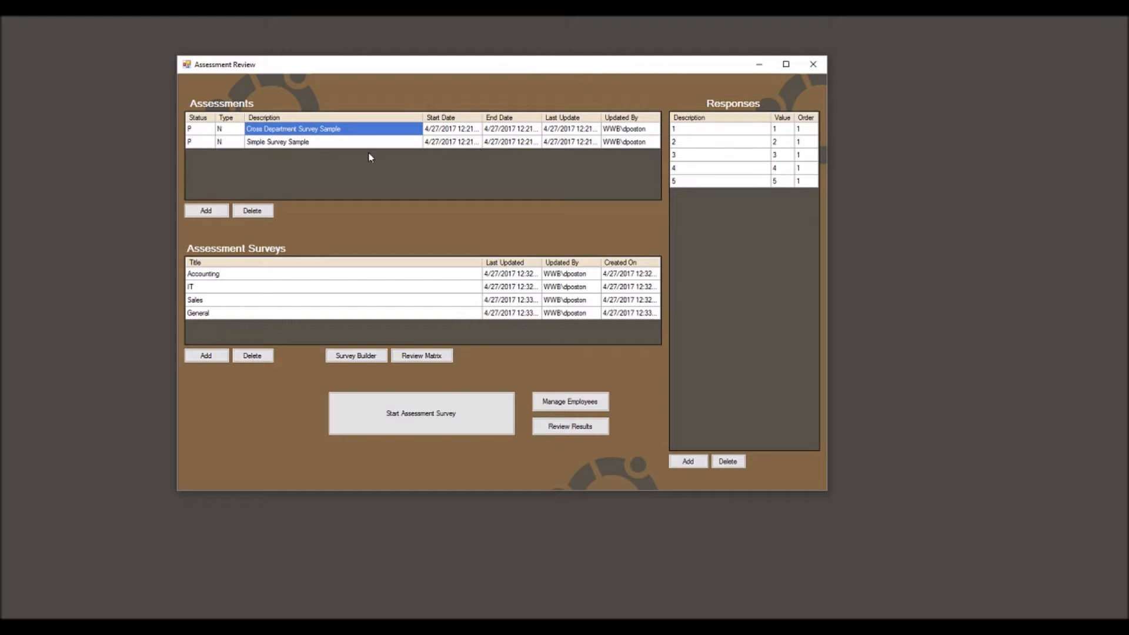
pyautogui.click(224, 287)
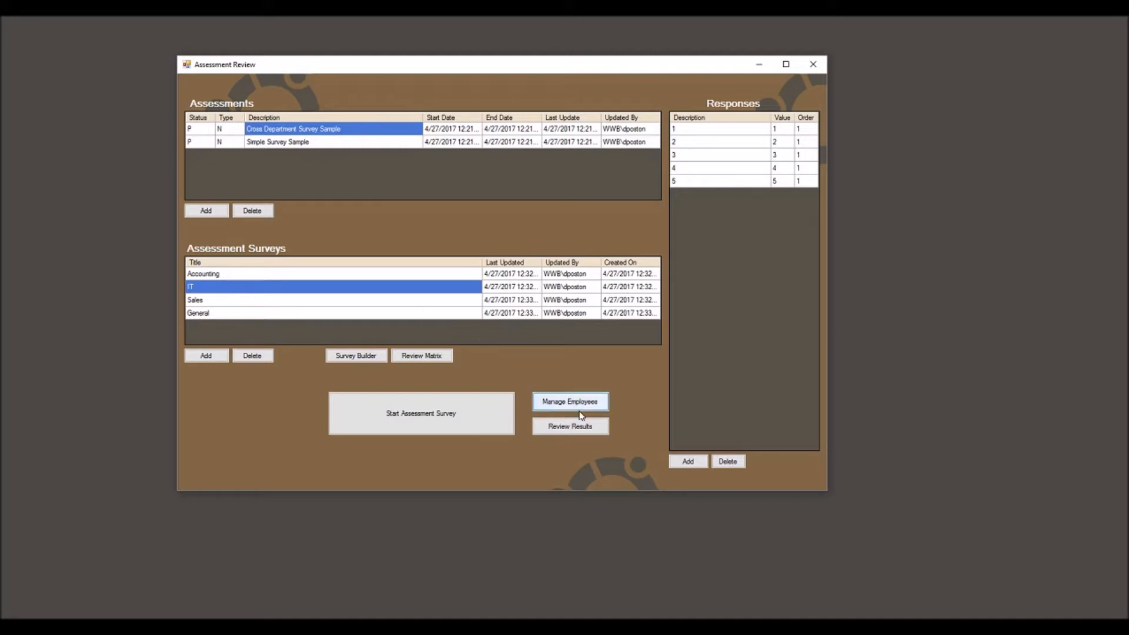
pyautogui.click(418, 356)
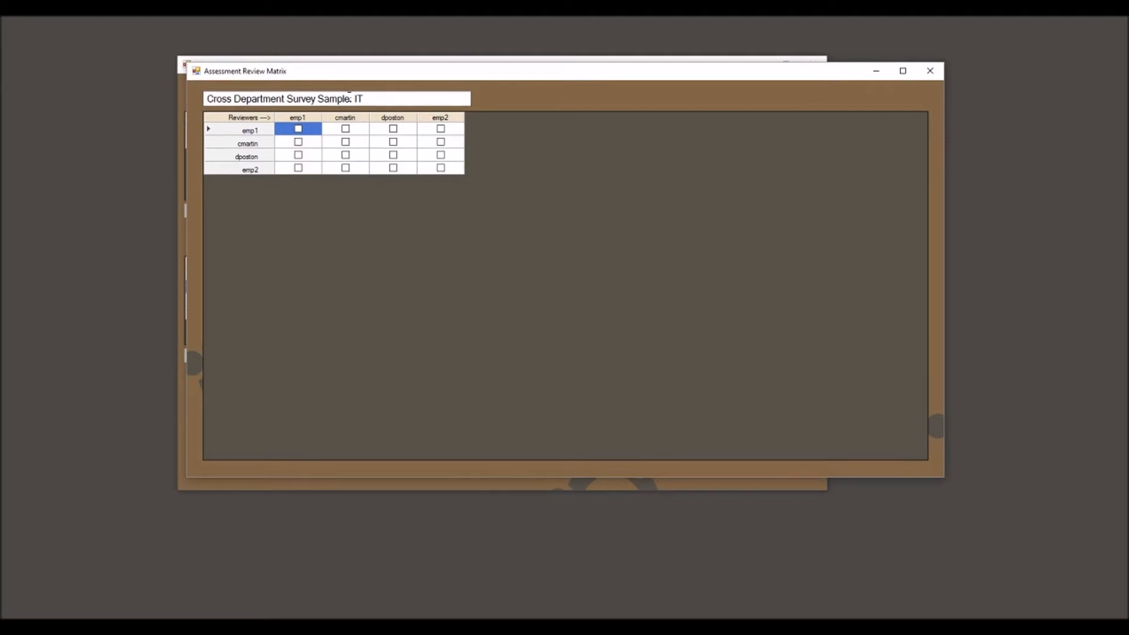
pyautogui.moveTo(350, 99); pyautogui.dragTo(198, 97)
pyautogui.click(288, 99)
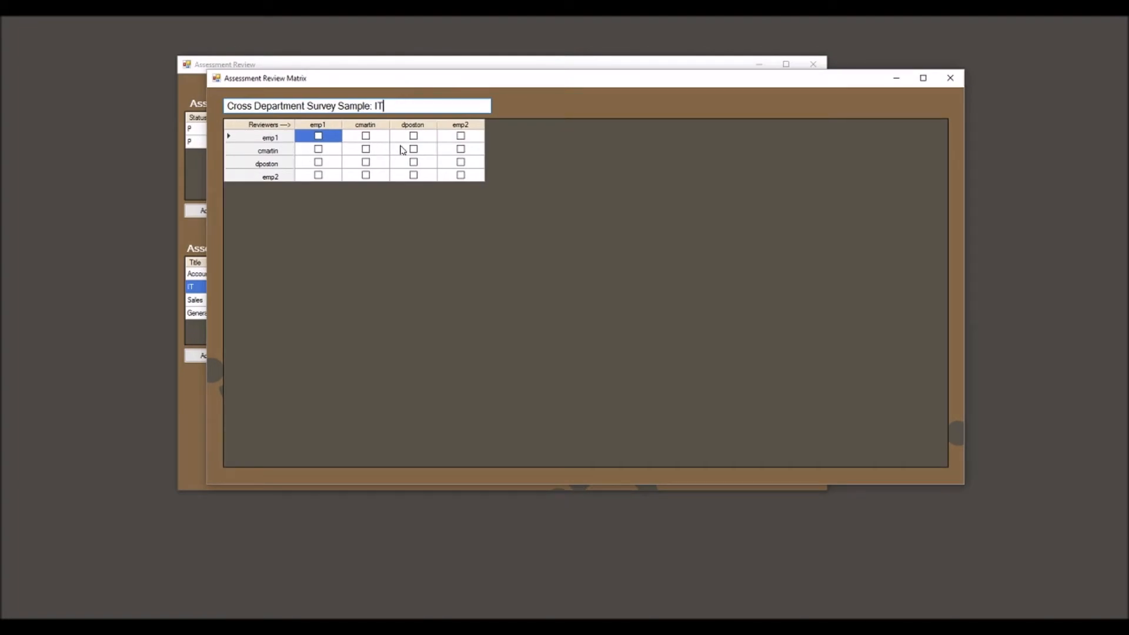
pyautogui.click(414, 150)
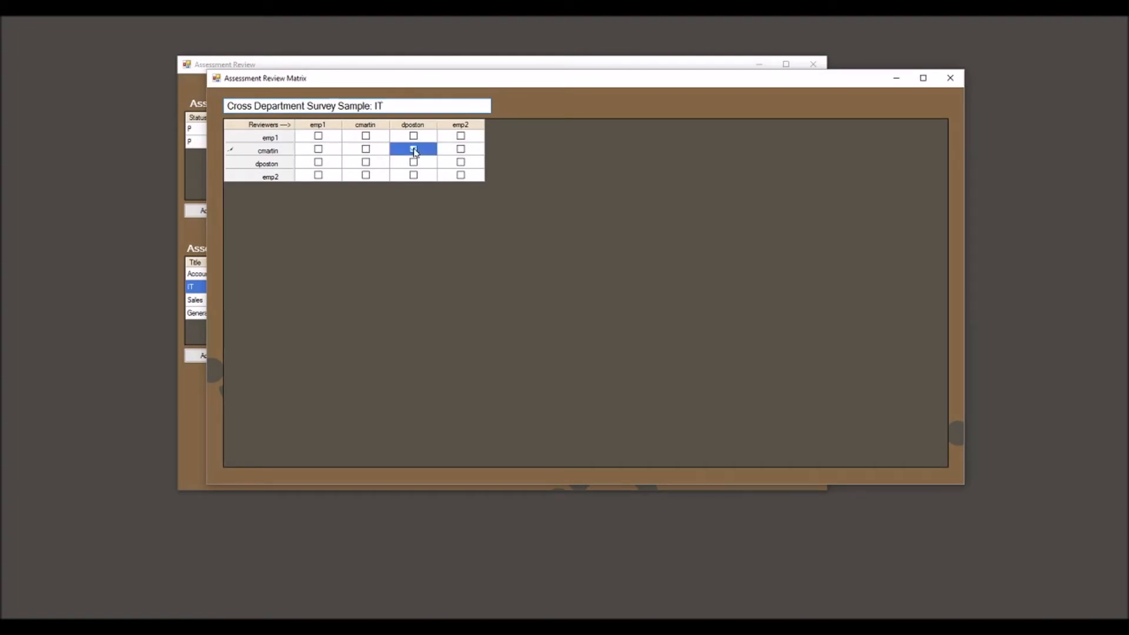
pyautogui.click(414, 162)
pyautogui.click(475, 163)
pyautogui.click(950, 81)
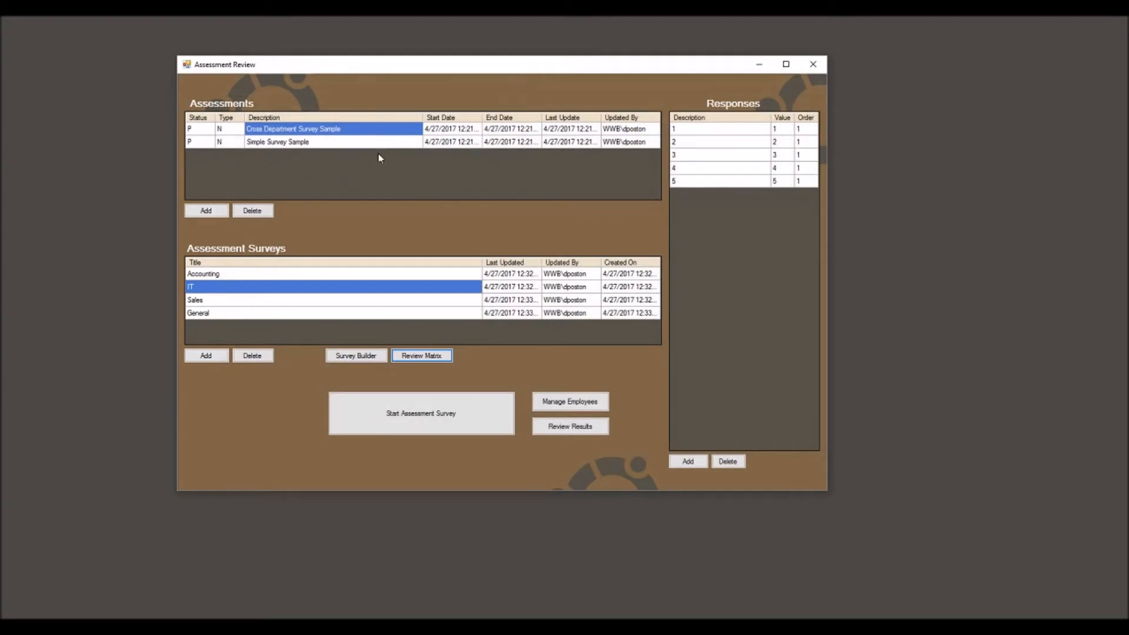
# In the General survey's review matrix, assign the third reviewer to the second and third employees and close it.
pyautogui.click(238, 313)
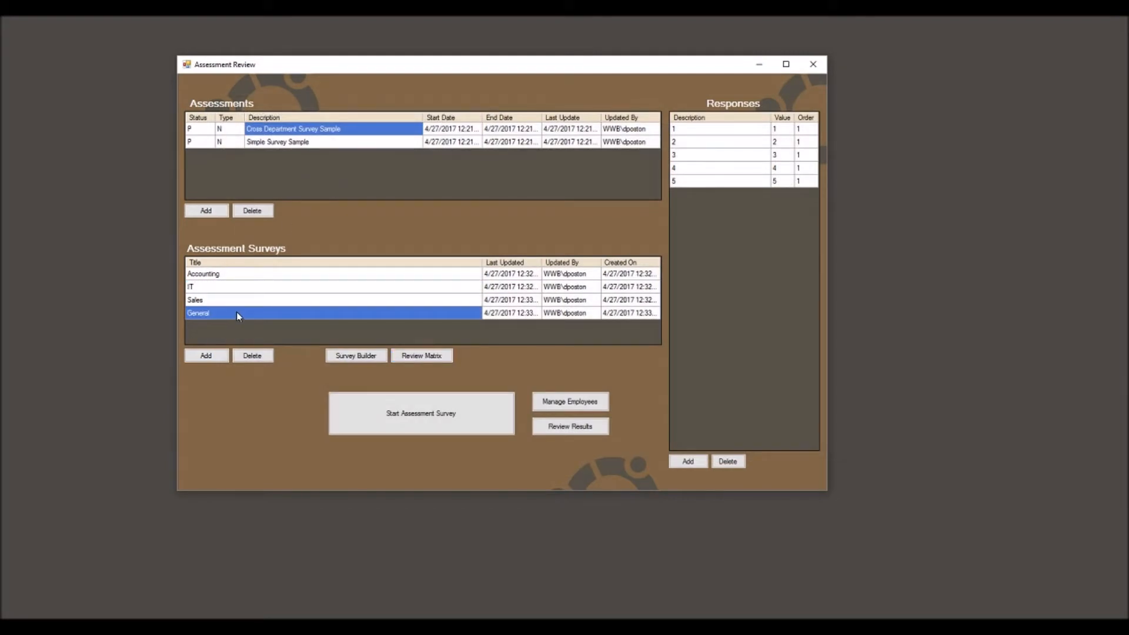
pyautogui.click(420, 360)
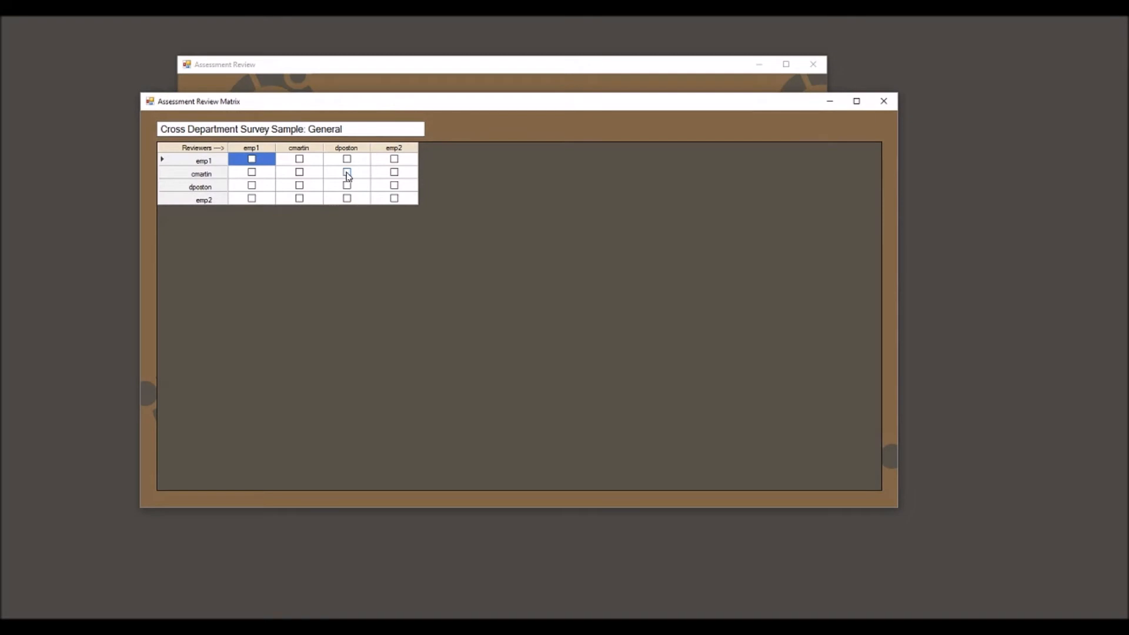
pyautogui.click(347, 172)
pyautogui.click(348, 186)
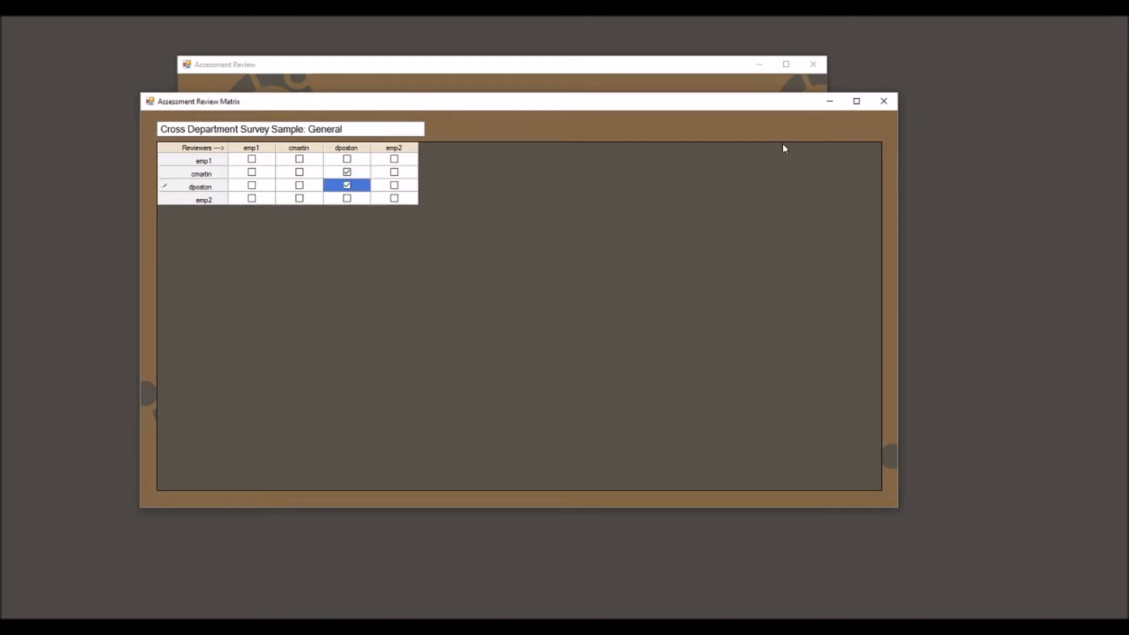
pyautogui.click(884, 101)
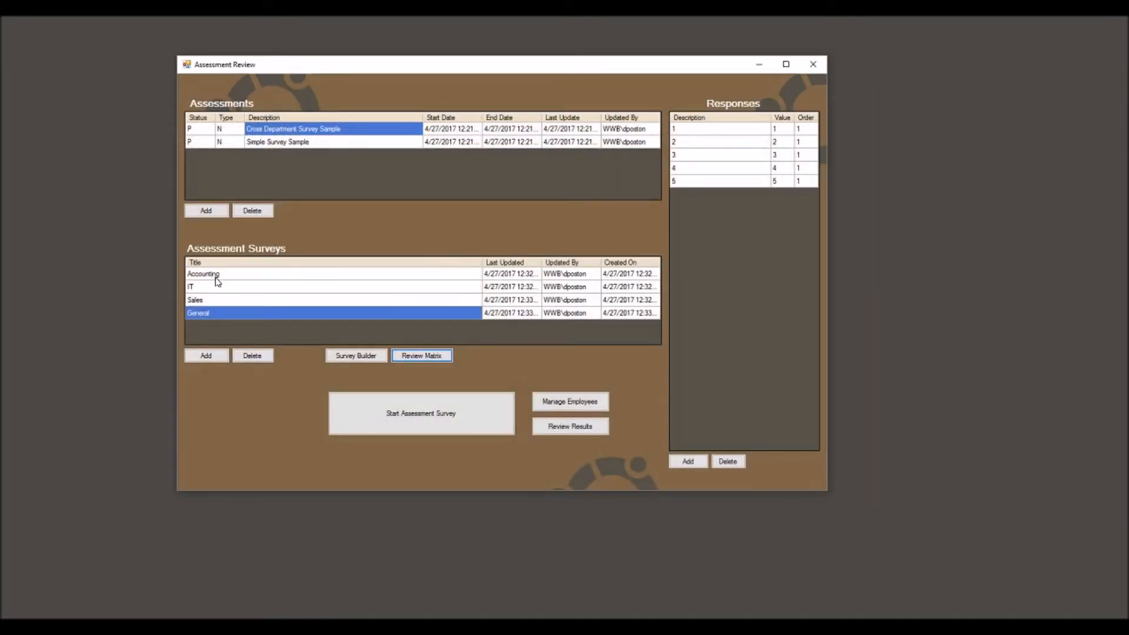
# Compare the questions of the IT and General surveys in the survey builder, including the responses selected for General's two questions.
pyautogui.click(231, 286)
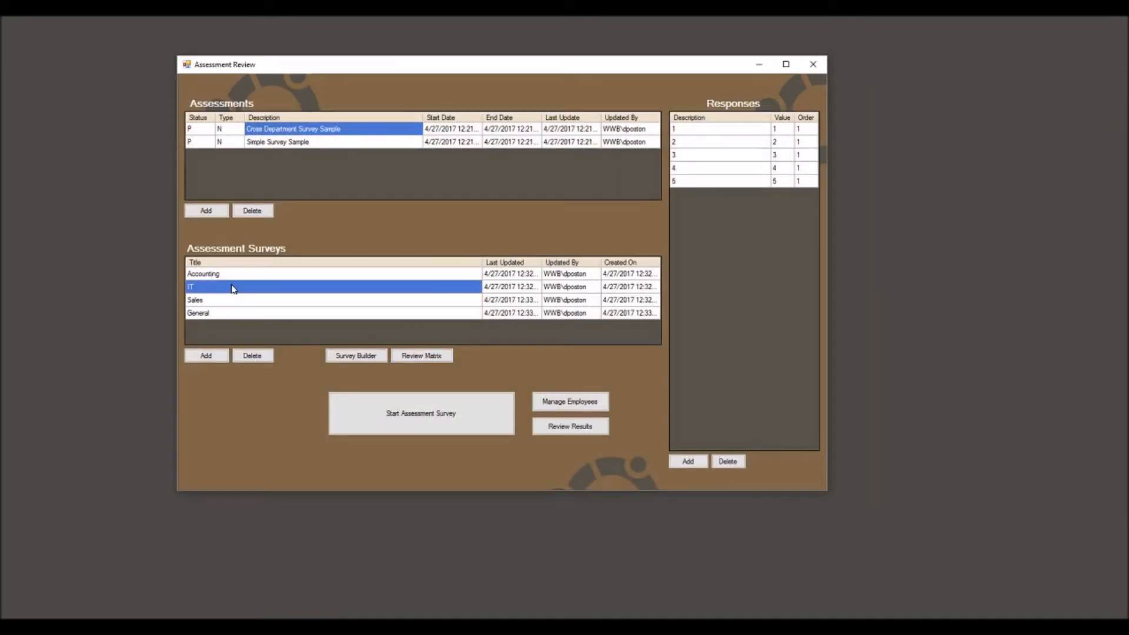
pyautogui.click(347, 356)
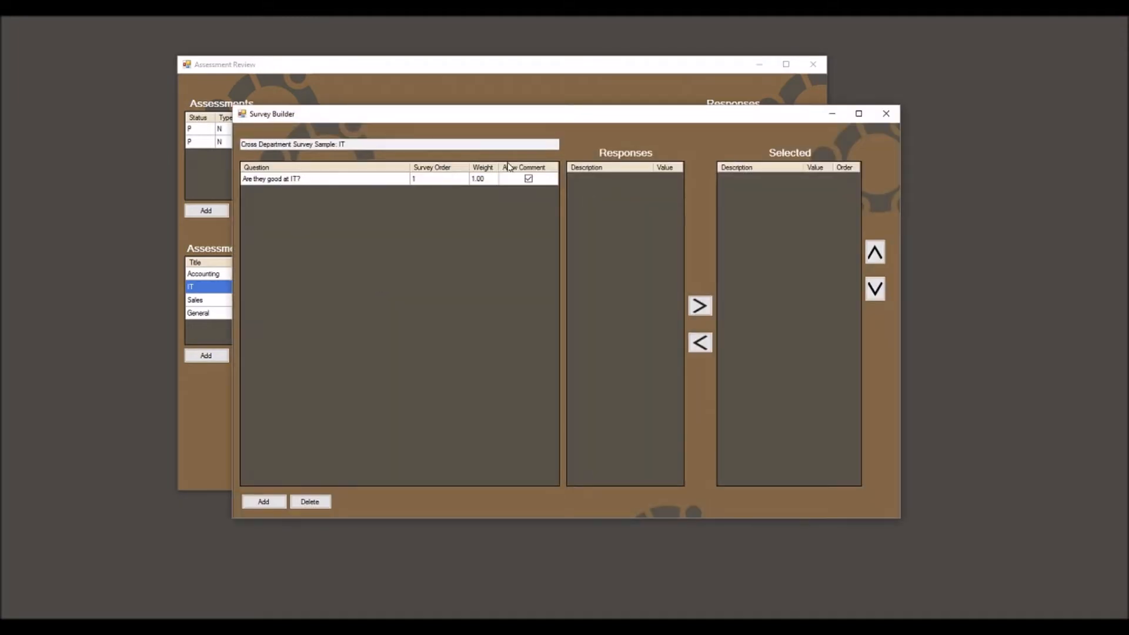
pyautogui.click(886, 114)
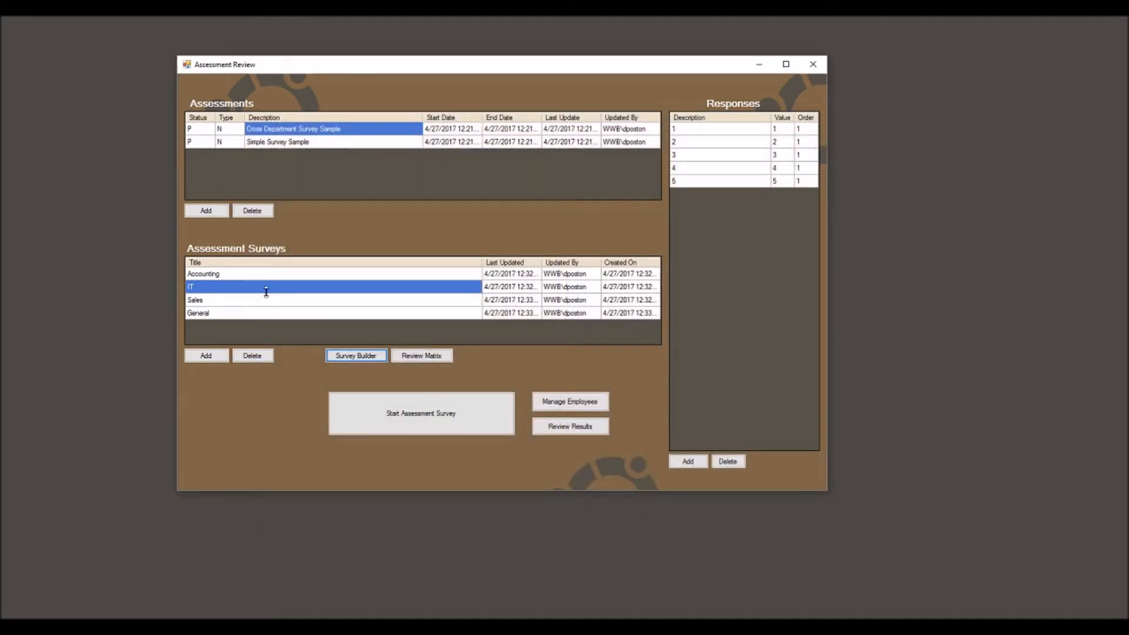
pyautogui.click(293, 313)
pyautogui.click(353, 356)
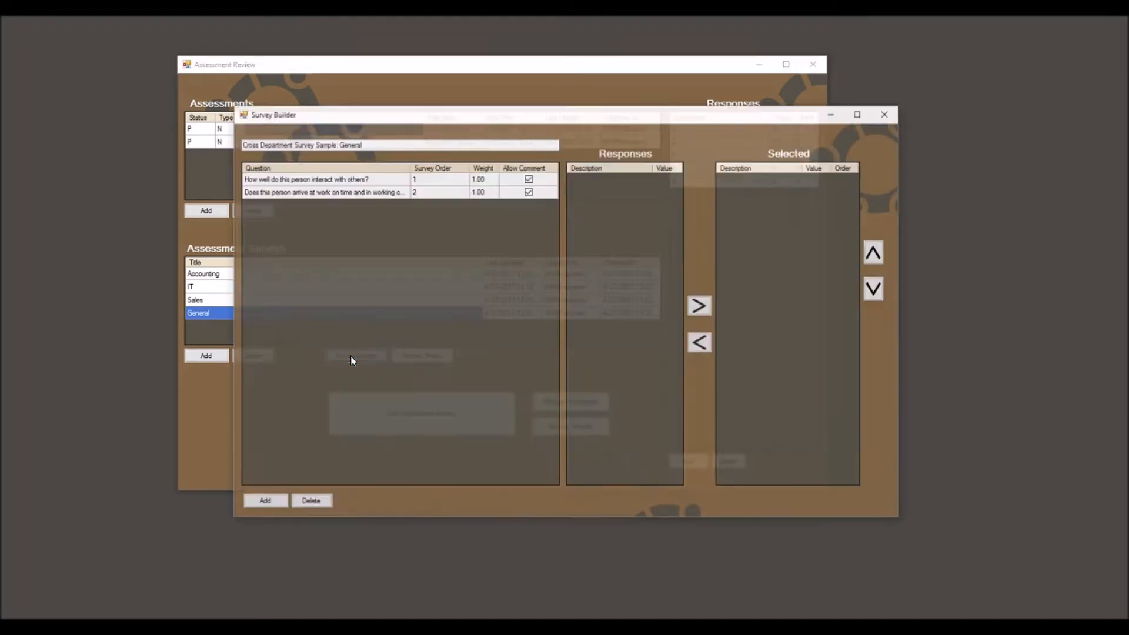
pyautogui.click(319, 179)
pyautogui.click(323, 192)
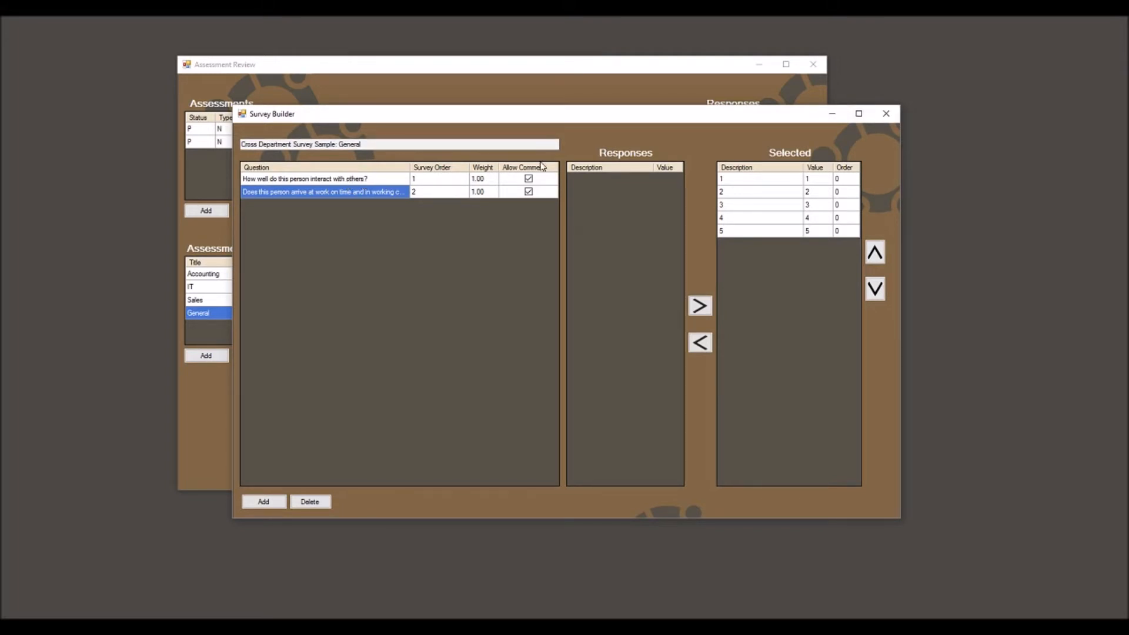
pyautogui.click(887, 115)
pyautogui.click(260, 288)
pyautogui.click(357, 353)
pyautogui.click(887, 115)
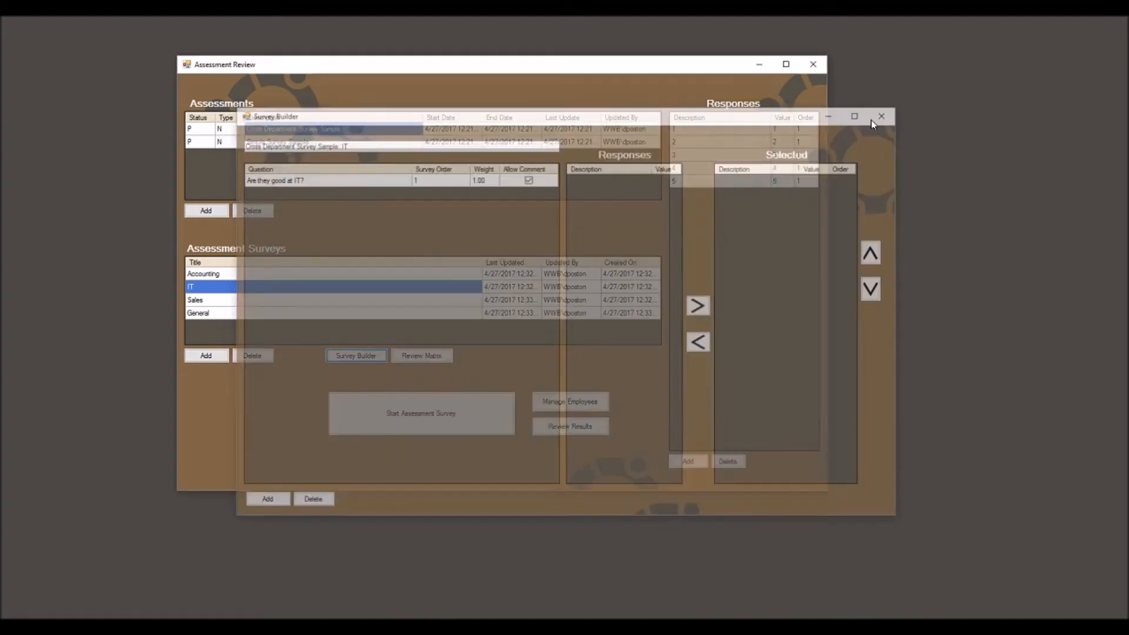
# Examine the Simple Survey Sample's IT questions and the responses selected for its third question in the survey builder, closing it when done.
pyautogui.click(308, 143)
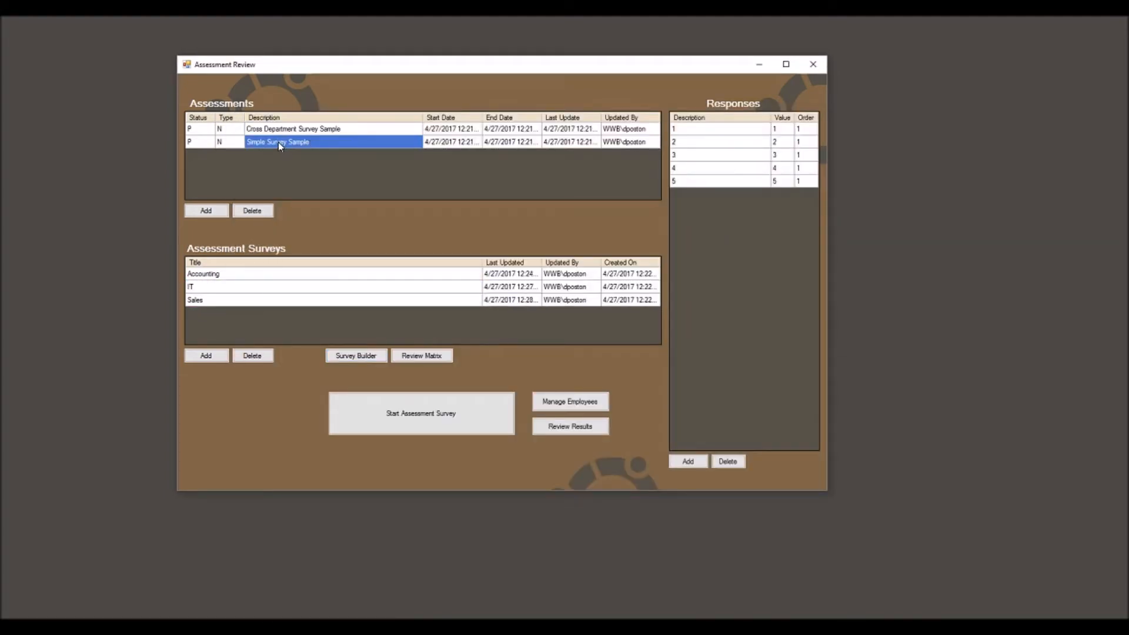
pyautogui.click(250, 289)
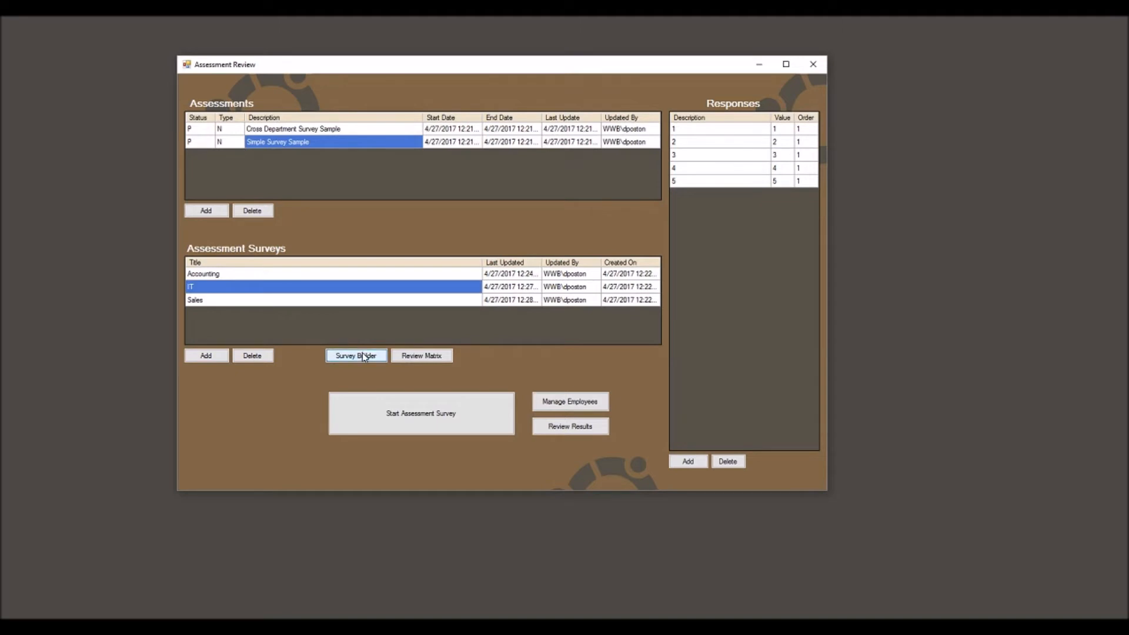
pyautogui.click(356, 356)
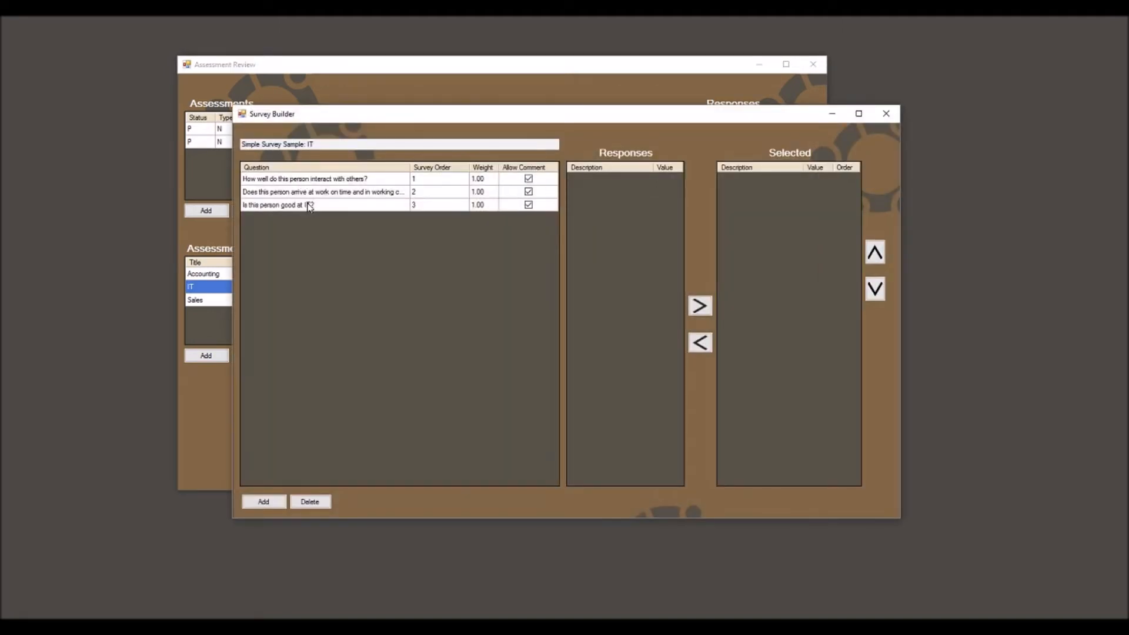
pyautogui.click(326, 206)
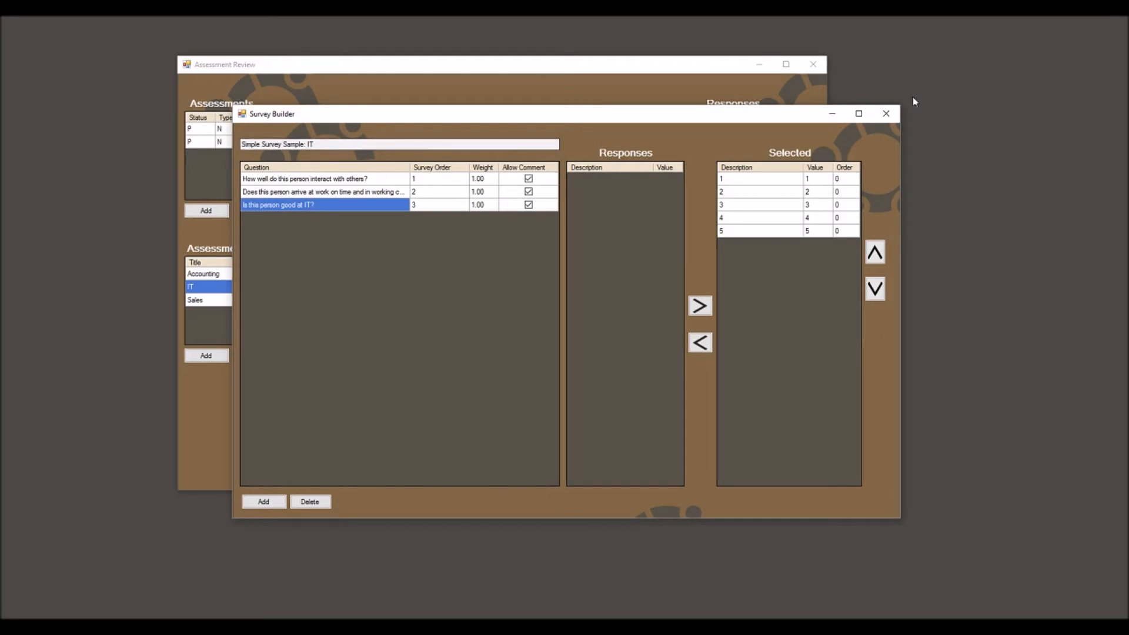
pyautogui.click(886, 114)
# Start the Cross Department Survey Sample assessment, rate the first IT reviewee 4 for being good at IT, and save the review.
pyautogui.click(296, 130)
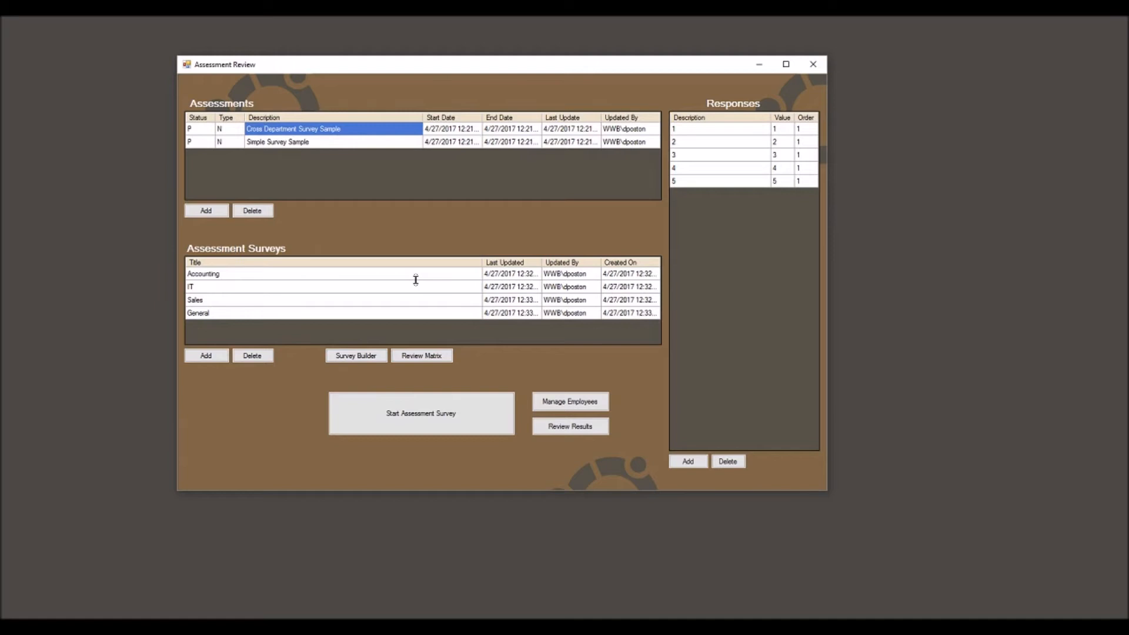
pyautogui.click(428, 410)
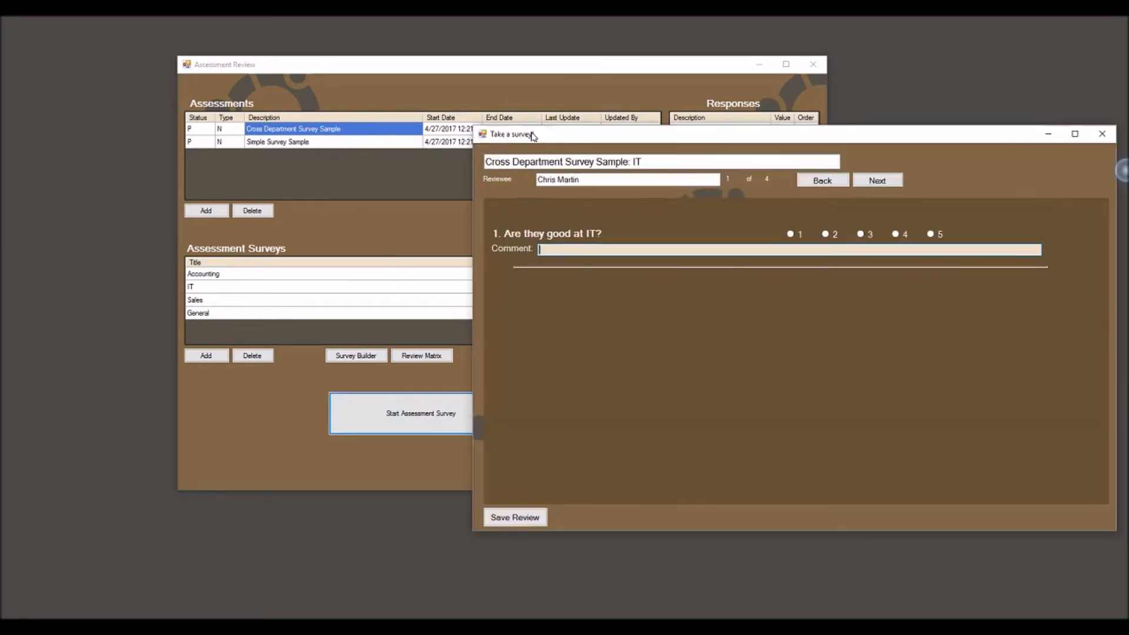
pyautogui.moveTo(621, 135); pyautogui.dragTo(139, 121)
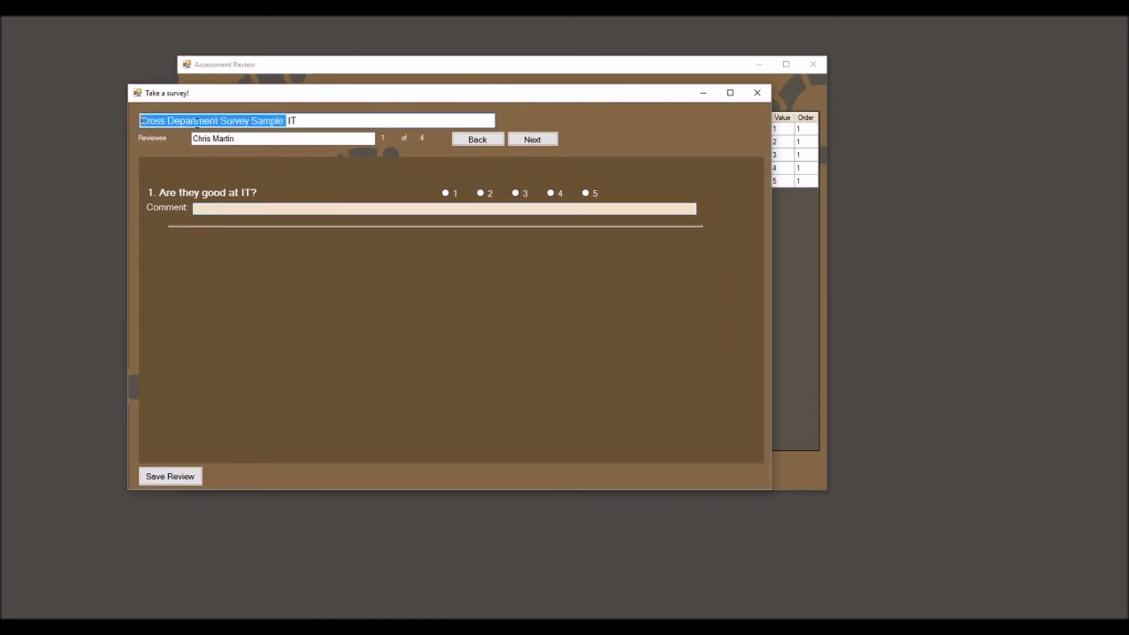
pyautogui.click(297, 120)
pyautogui.press('Tab')
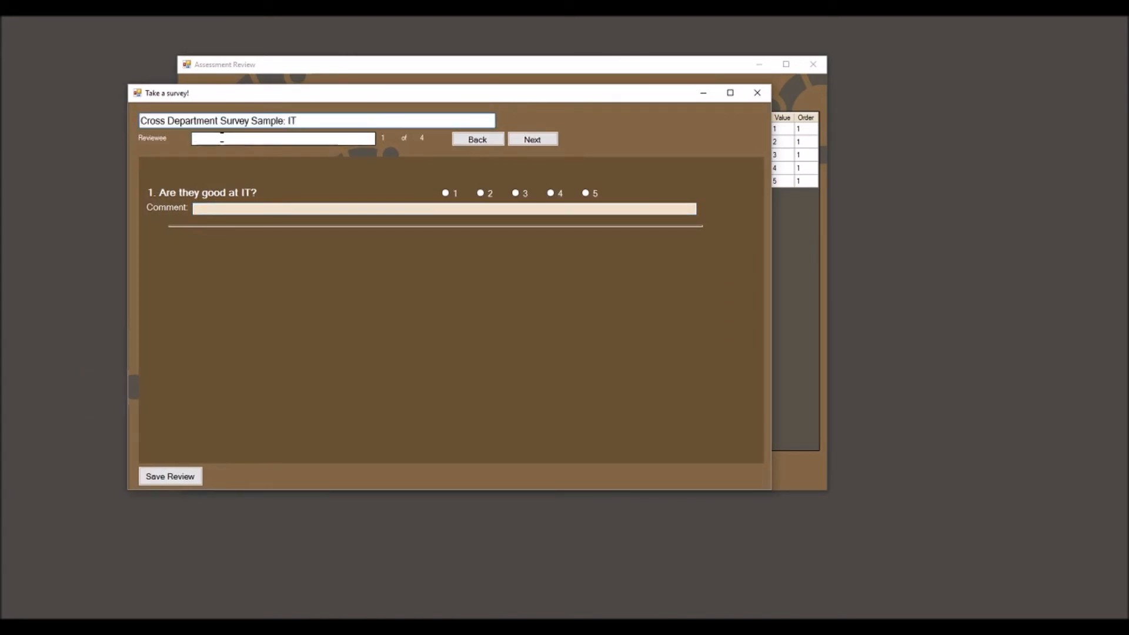
pyautogui.click(551, 194)
pyautogui.click(183, 481)
# Rate the second reviewee in the cross-department IT survey 4 and save the review.
pyautogui.doubleClick(290, 121)
pyautogui.press('Tab')
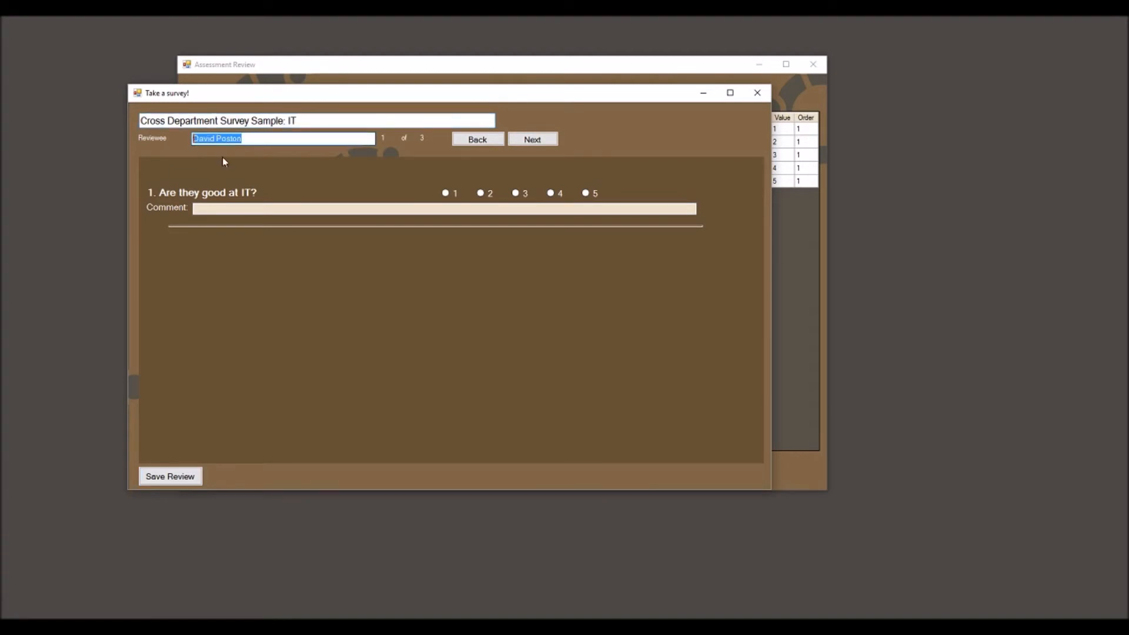
pyautogui.click(553, 193)
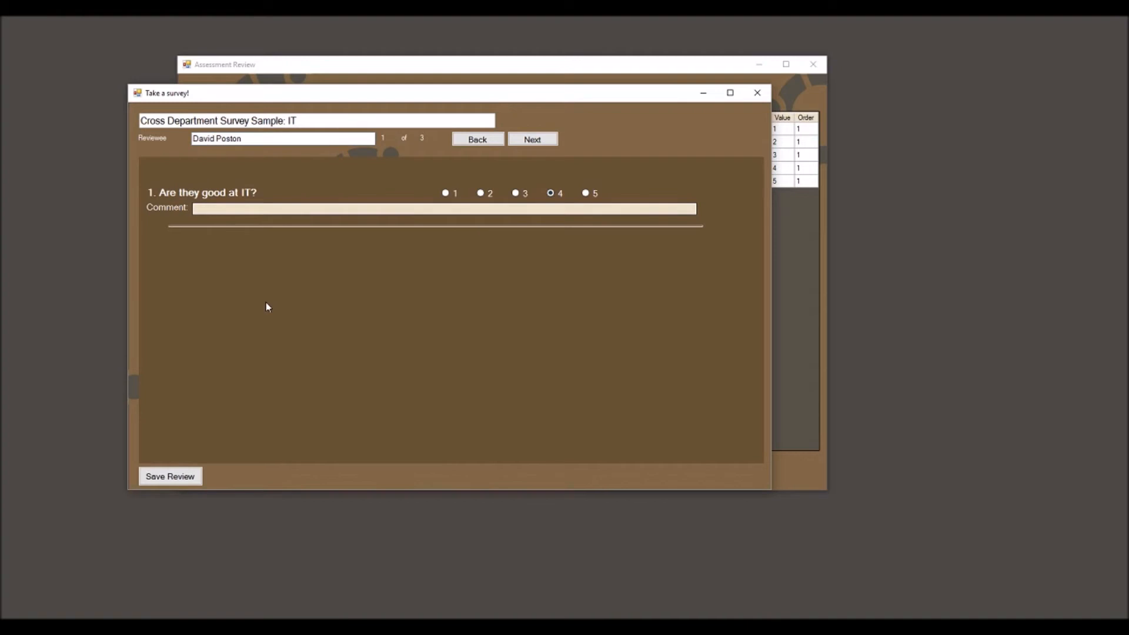
pyautogui.click(173, 477)
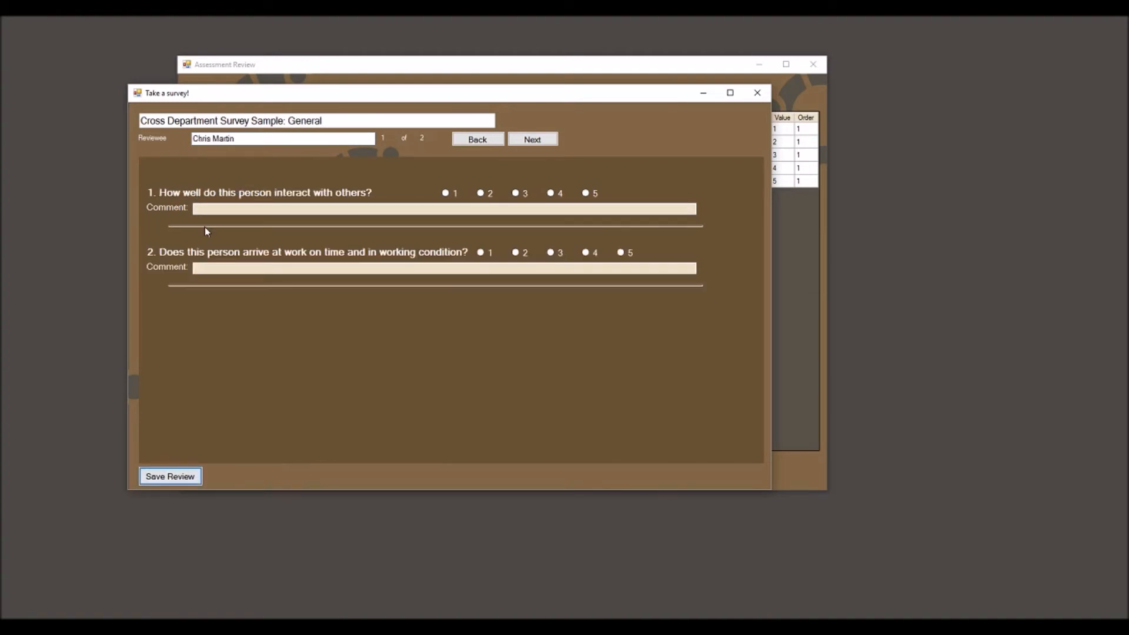
# In the General survey, rate the first reviewee 5 for interaction and 4 for punctuality and working condition, and save the review.
pyautogui.moveTo(322, 121); pyautogui.dragTo(188, 138)
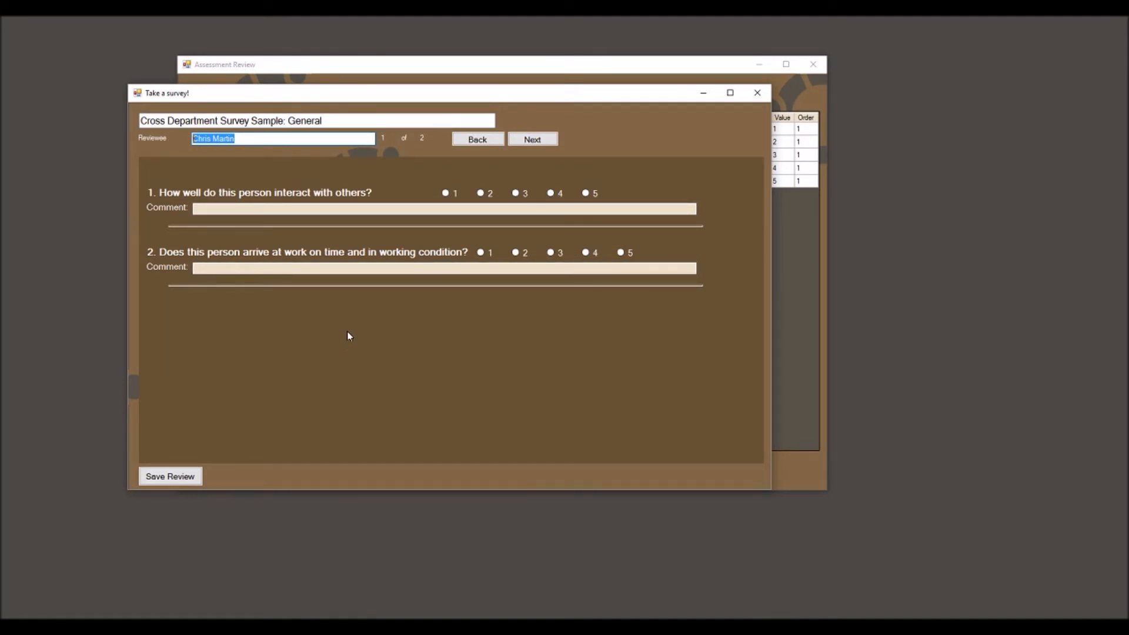
pyautogui.click(586, 192)
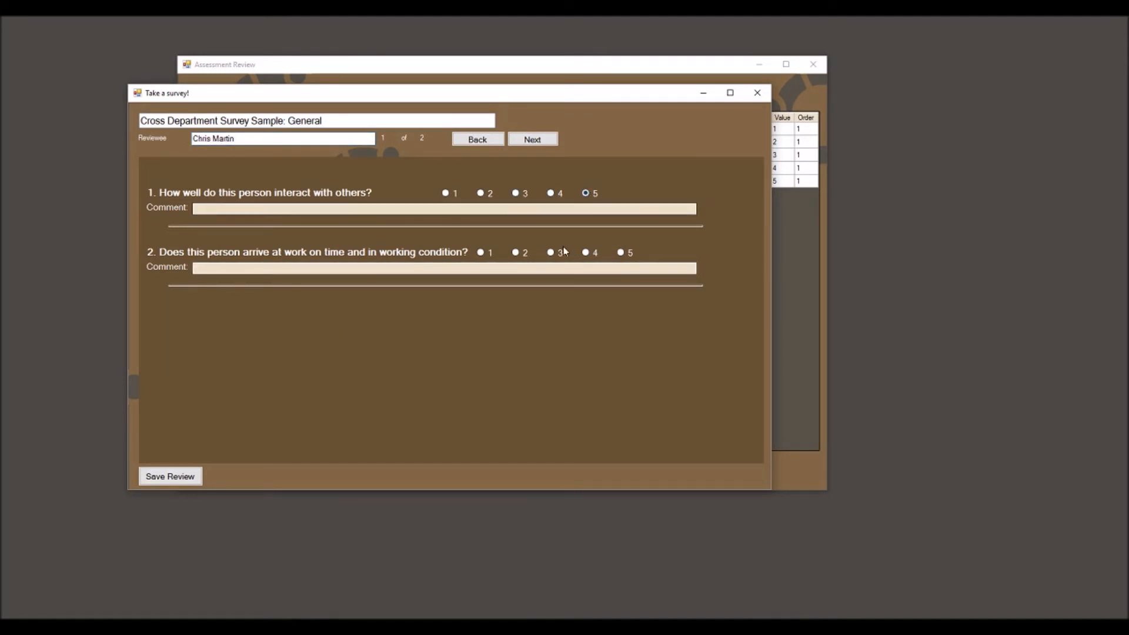
pyautogui.click(586, 252)
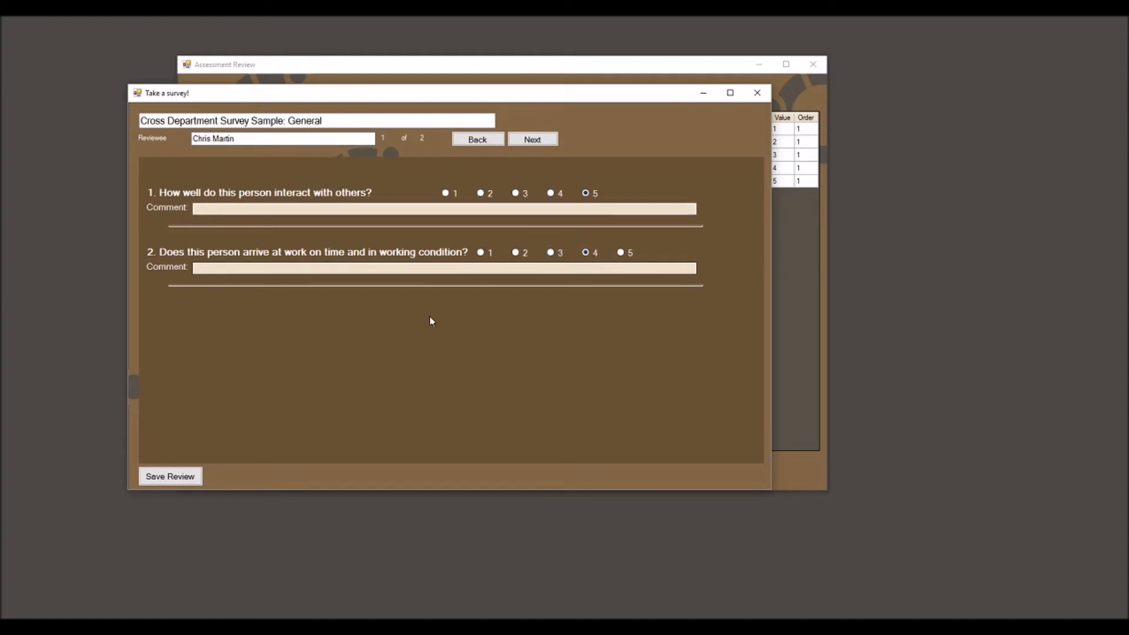
pyautogui.click(176, 476)
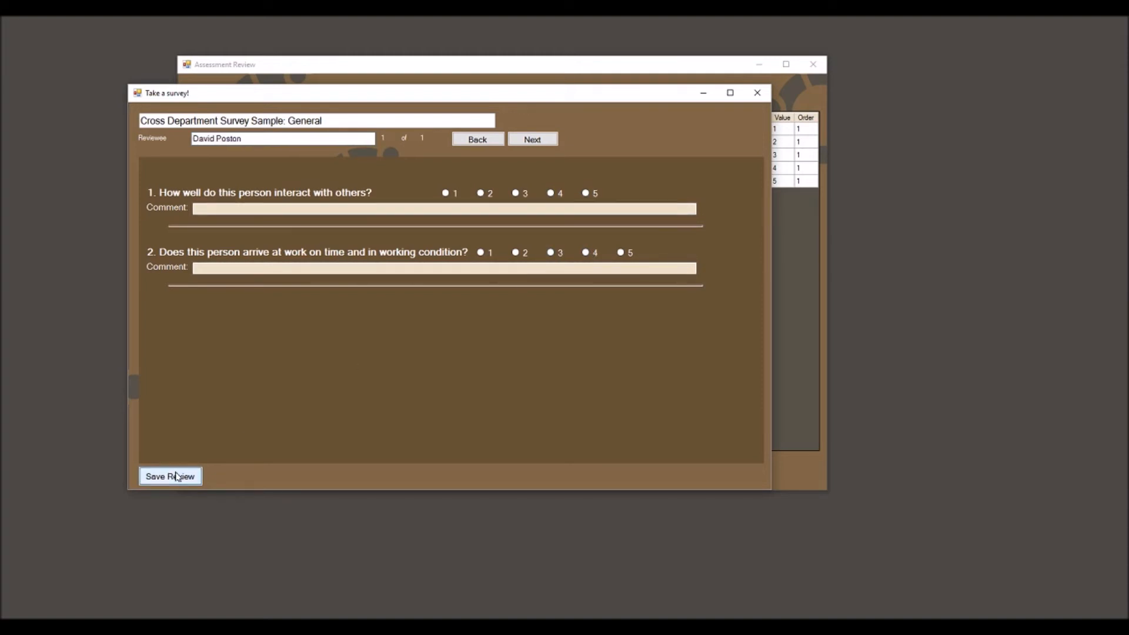
# Rate the second General reviewee 5 for interaction and 4 for punctuality and working condition, save the review and finish the survey.
pyautogui.doubleClick(321, 119)
pyautogui.press('Tab')
pyautogui.click(586, 193)
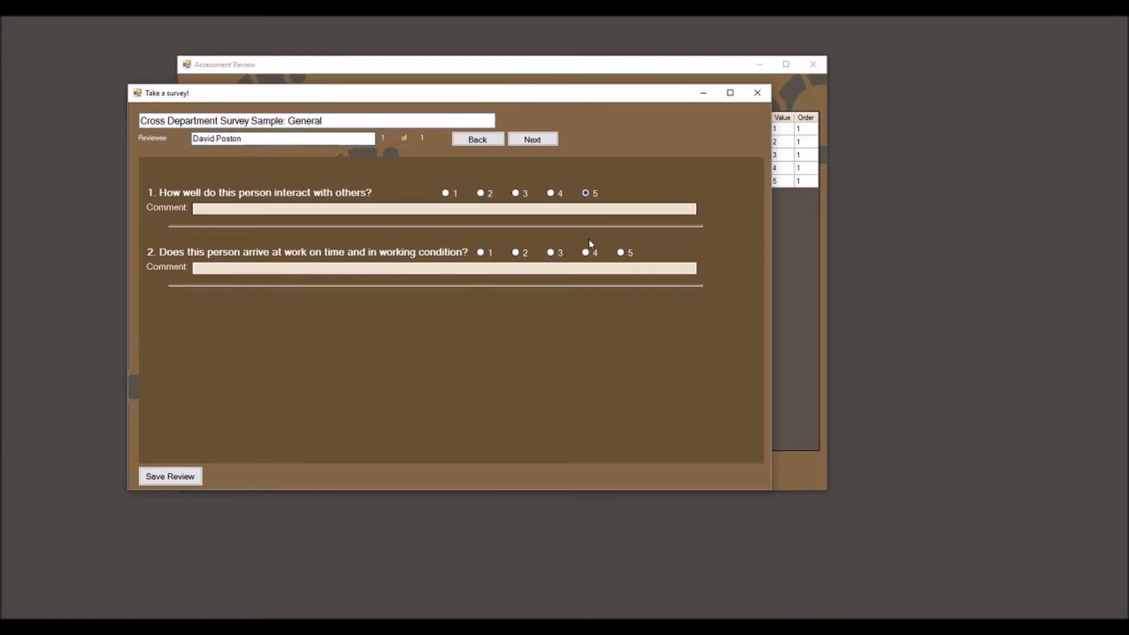
pyautogui.click(585, 252)
pyautogui.click(187, 474)
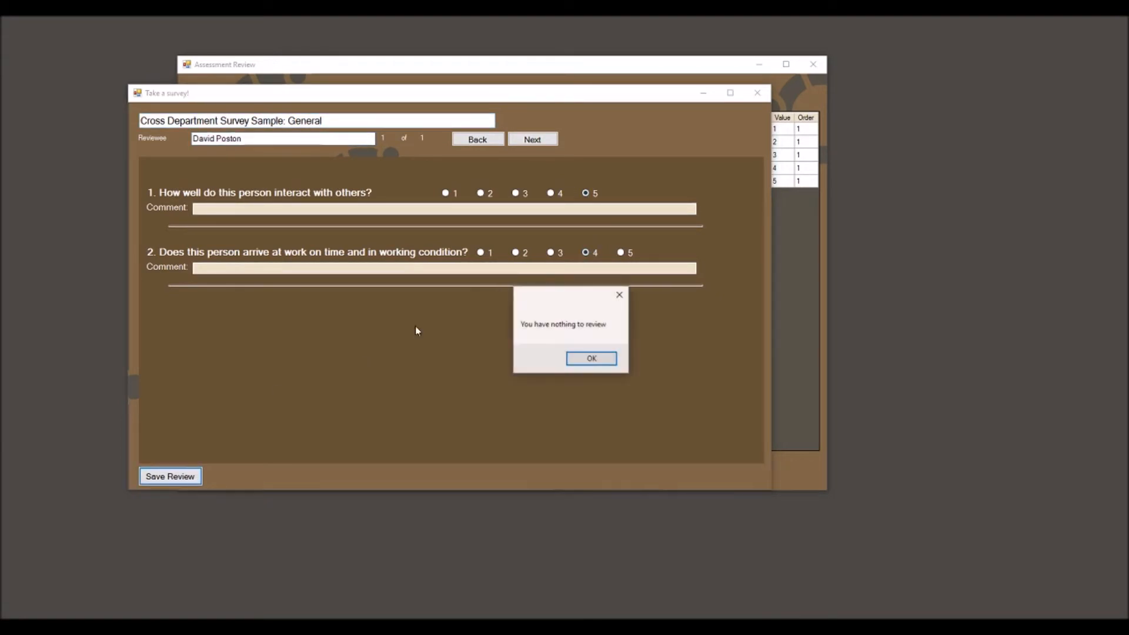
pyautogui.click(587, 357)
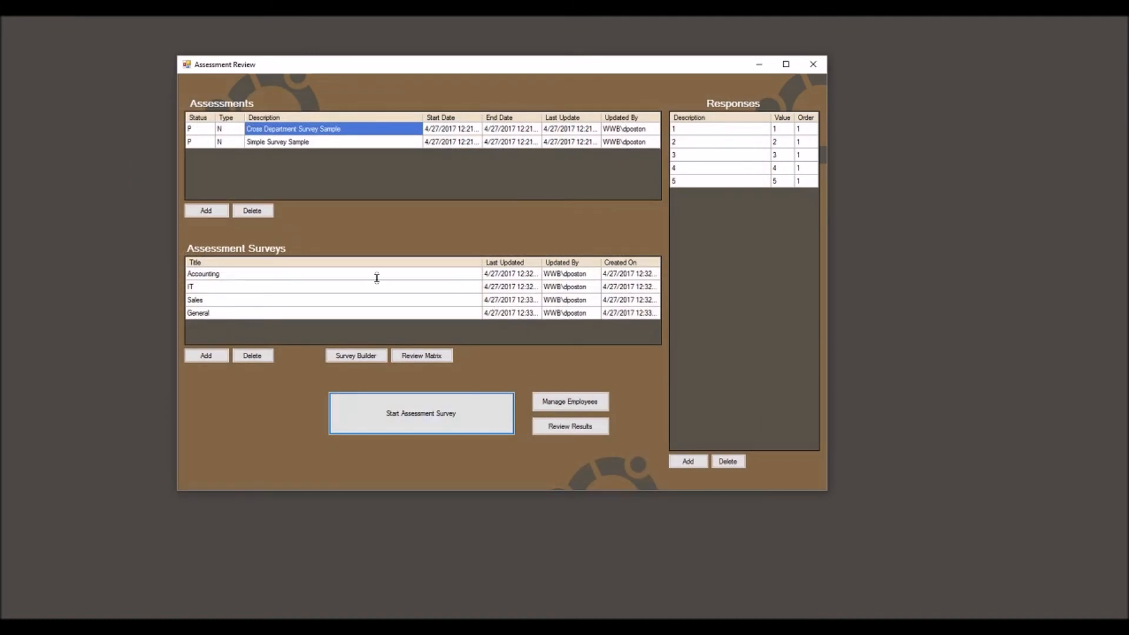
# Open the employee results and get the Simple Survey Sample summary for the first employee in the list.
pyautogui.click(574, 432)
pyautogui.click(580, 425)
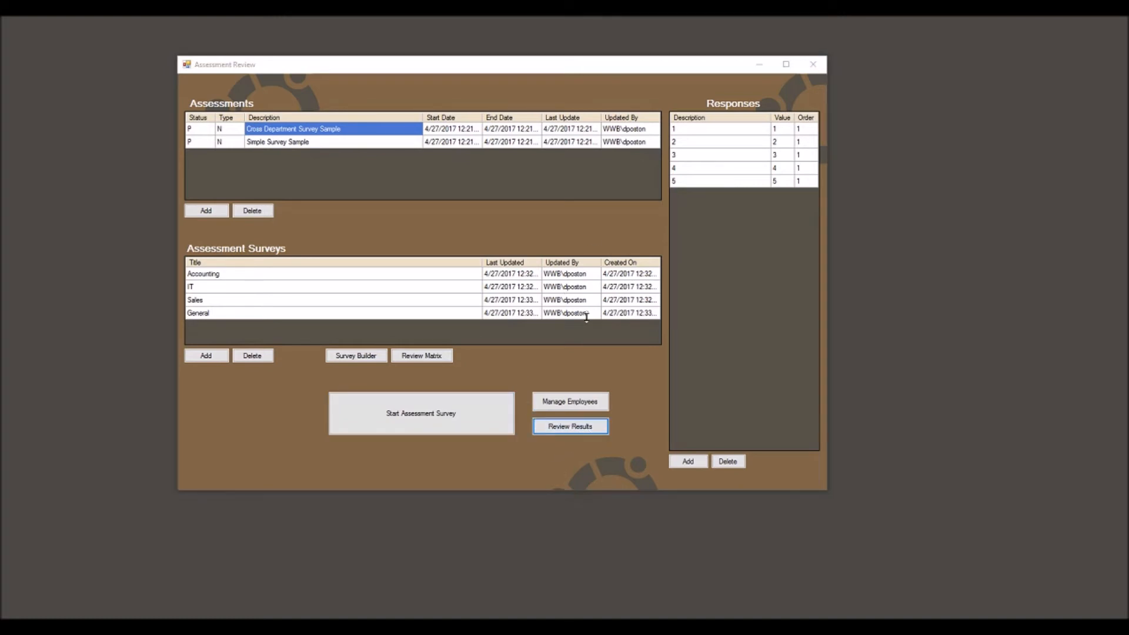
pyautogui.moveTo(968, 63); pyautogui.dragTo(324, 82)
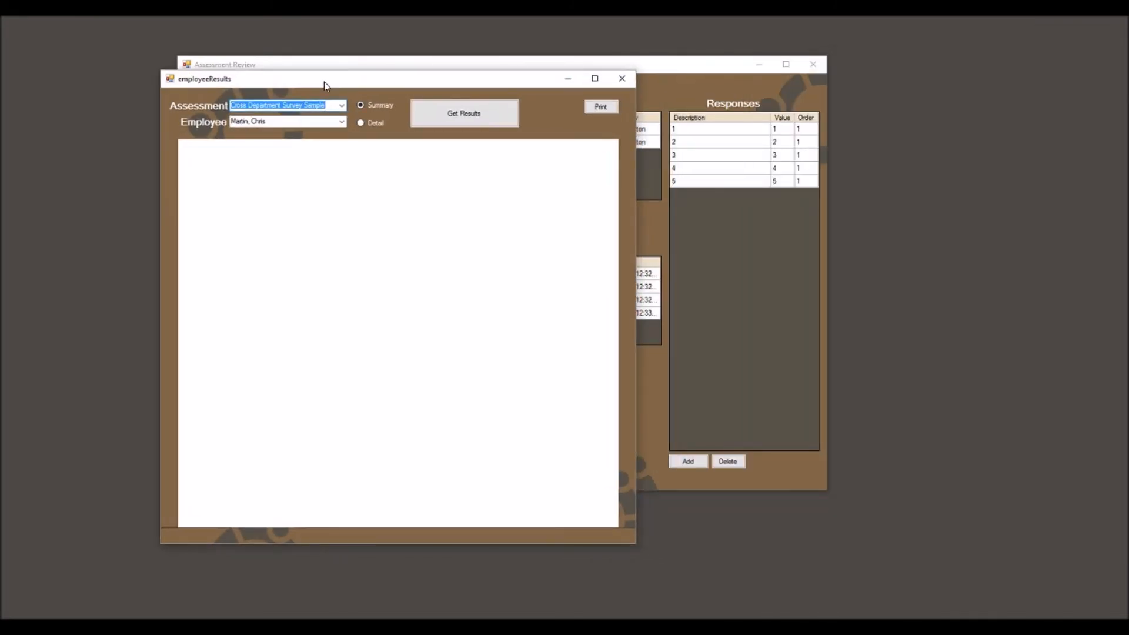
pyautogui.click(342, 106)
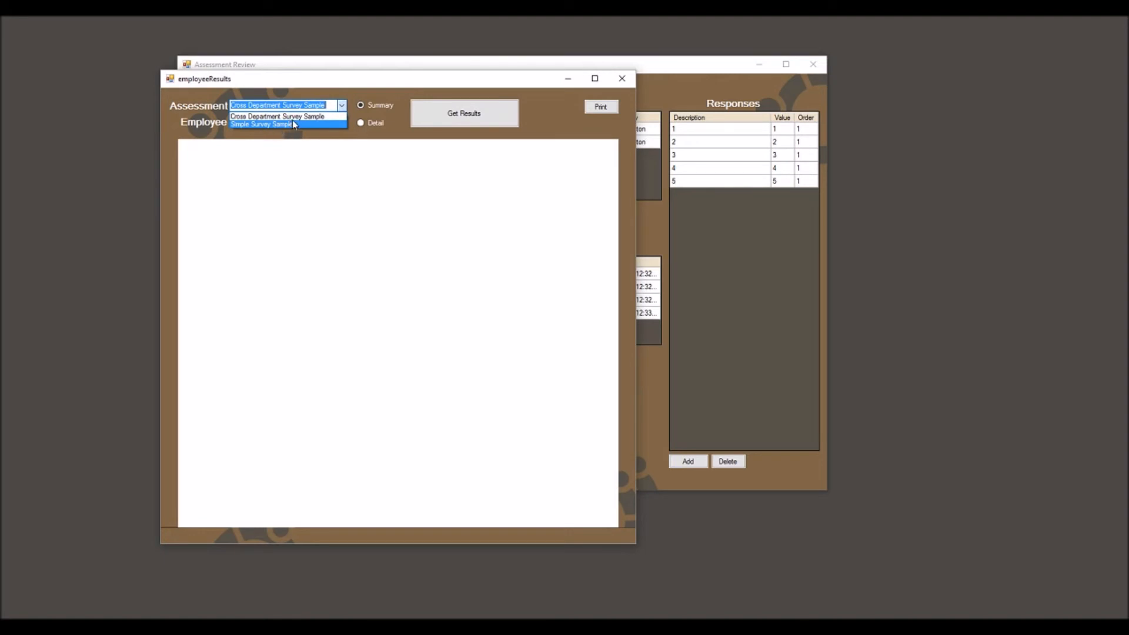
pyautogui.click(295, 126)
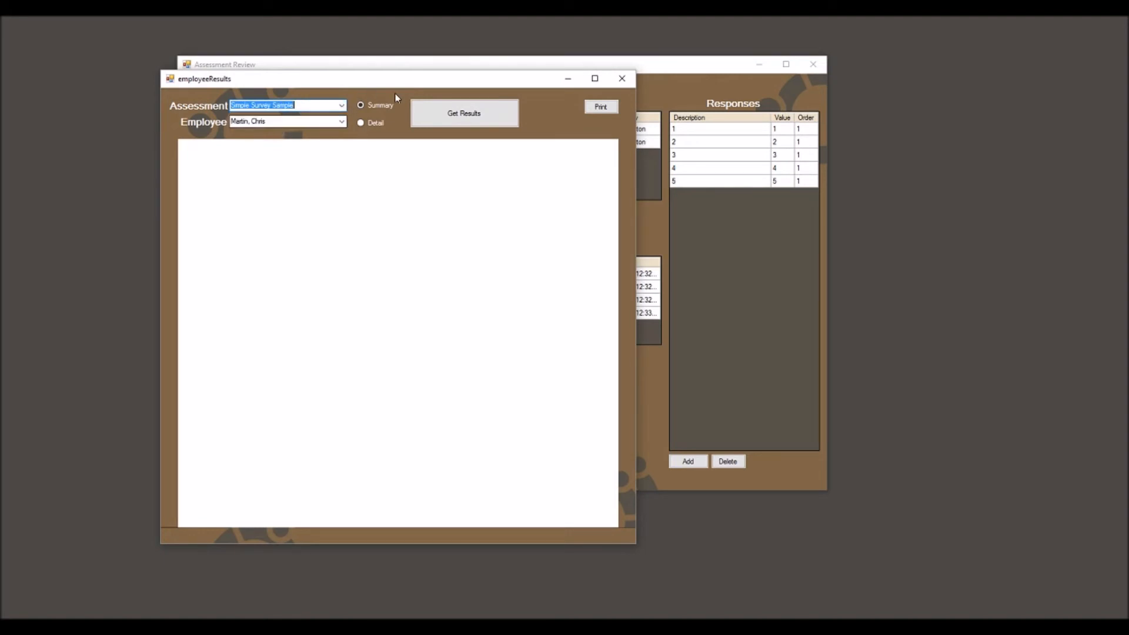
pyautogui.click(340, 122)
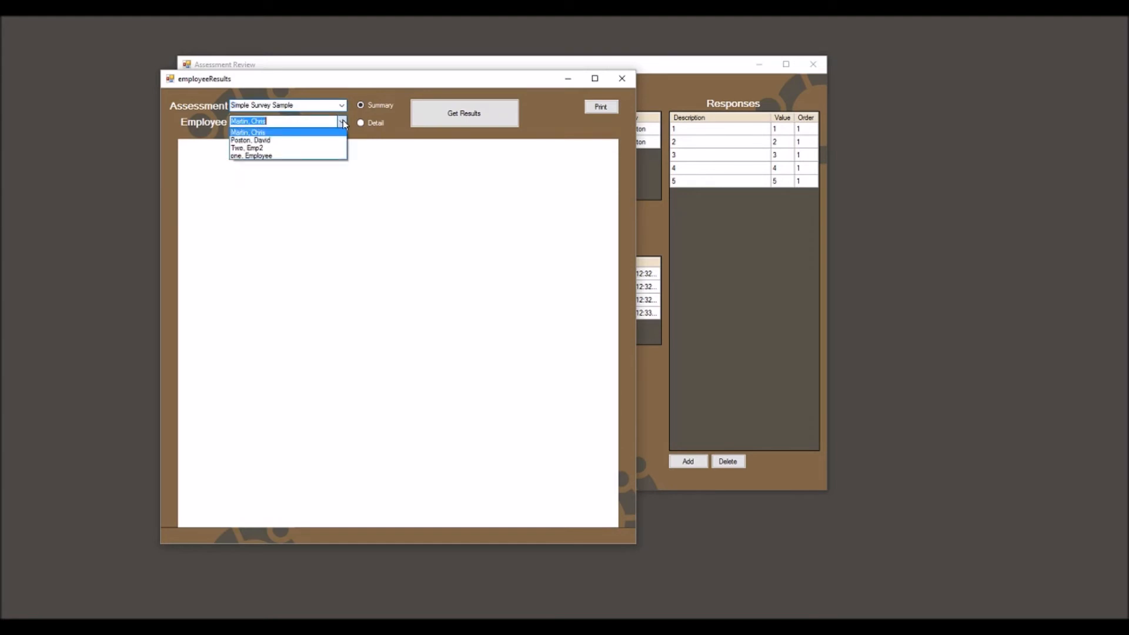
pyautogui.click(301, 131)
pyautogui.click(453, 121)
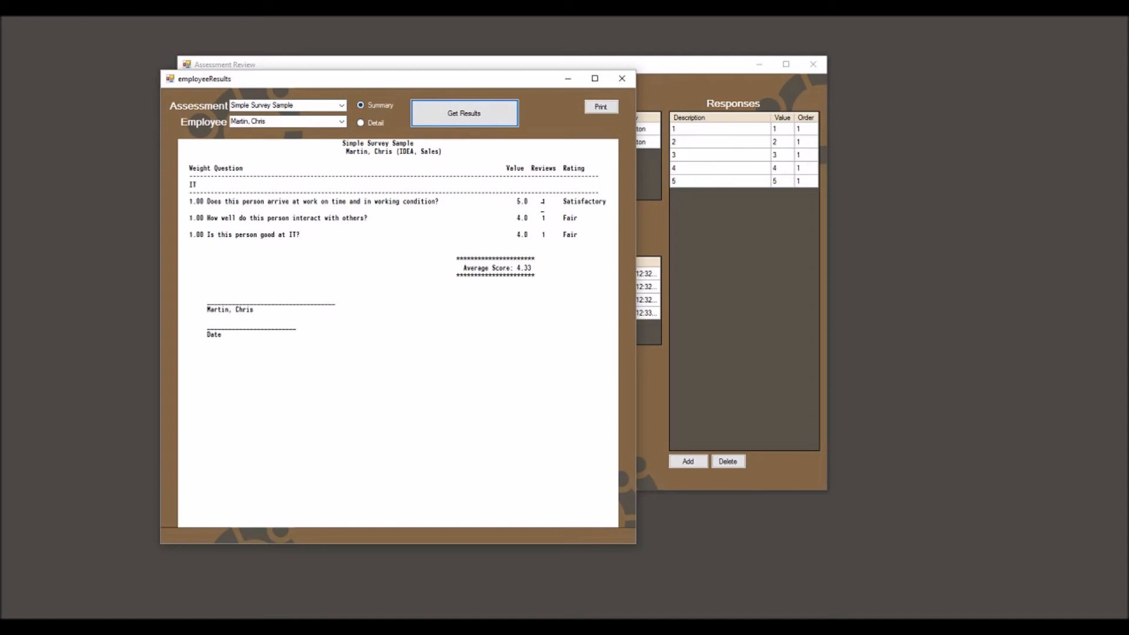
# Examine the summary report's questions, number of reviews, average score and signature line.
pyautogui.moveTo(215, 202); pyautogui.dragTo(445, 202)
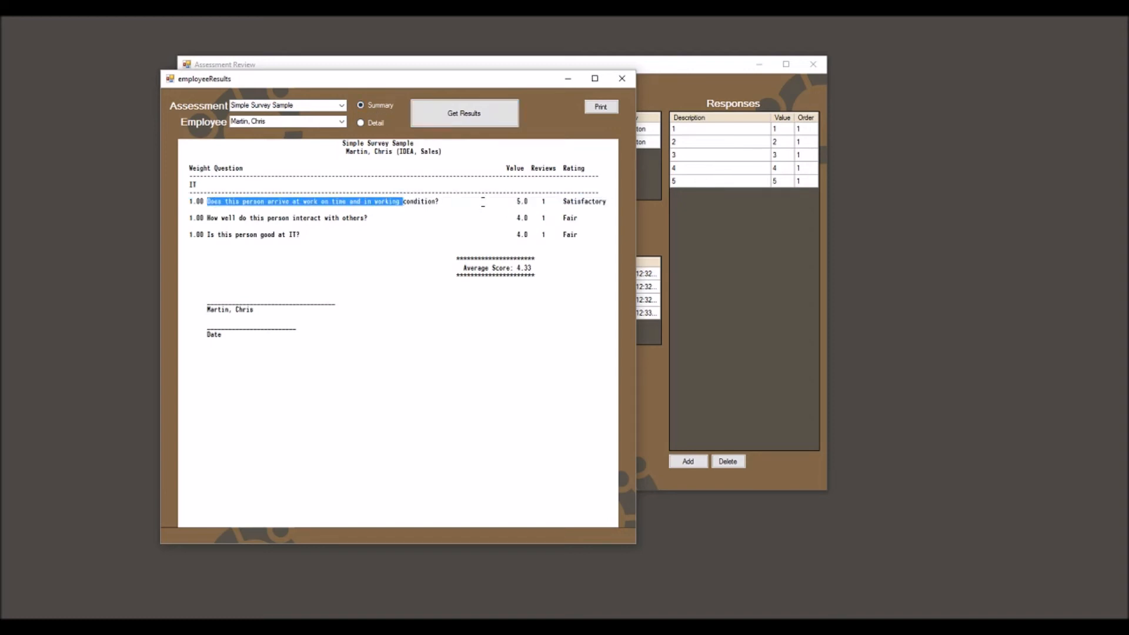
pyautogui.click(544, 201)
pyautogui.moveTo(542, 218); pyautogui.dragTo(548, 218)
pyautogui.click(544, 235)
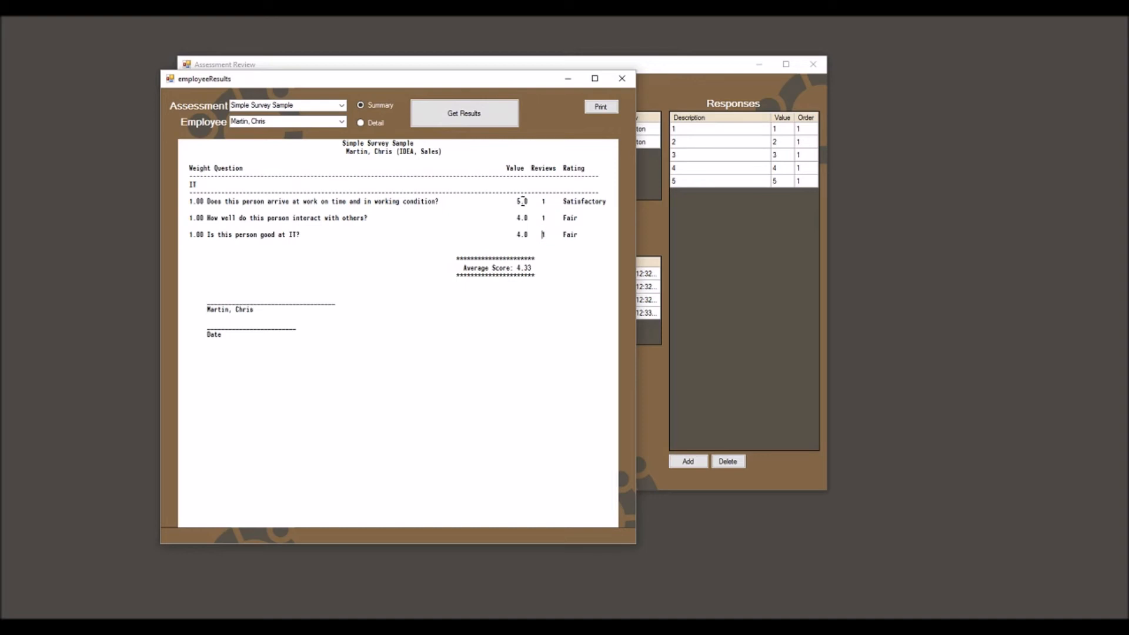
pyautogui.moveTo(542, 267); pyautogui.dragTo(518, 267)
pyautogui.moveTo(205, 305); pyautogui.dragTo(277, 319)
pyautogui.click(276, 318)
# Get the same employee's detailed Simple Survey Sample results and examine the reviewer, review date and individual responses.
pyautogui.click(365, 122)
pyautogui.click(461, 111)
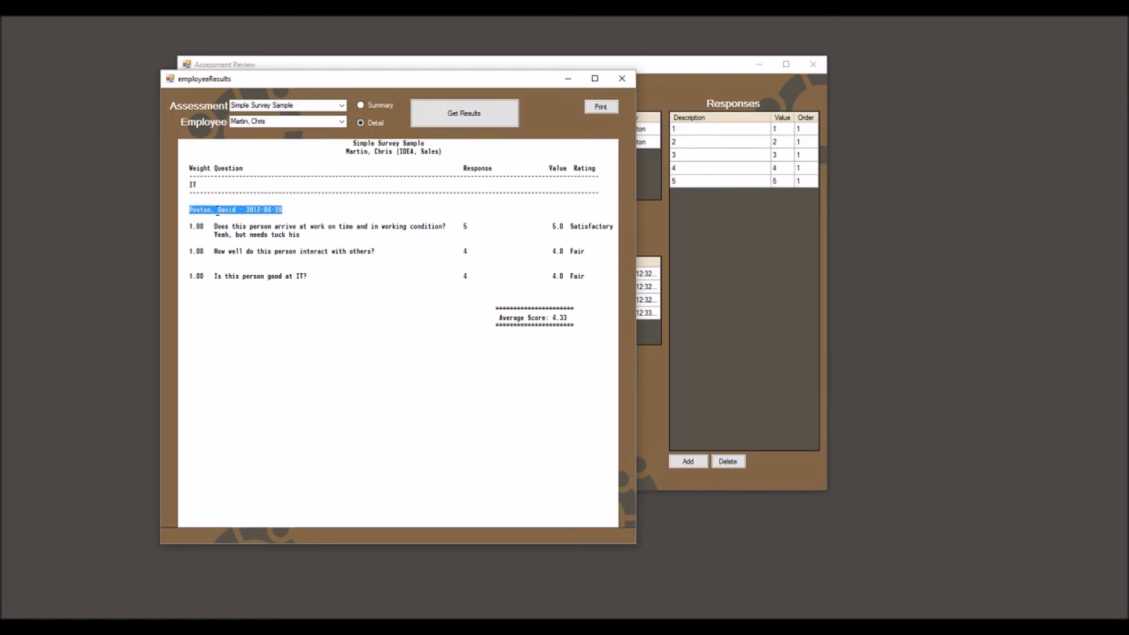
pyautogui.click(218, 210)
pyautogui.moveTo(464, 225); pyautogui.dragTo(464, 268)
pyautogui.click(282, 215)
pyautogui.moveTo(284, 210); pyautogui.dragTo(246, 210)
pyautogui.click(368, 242)
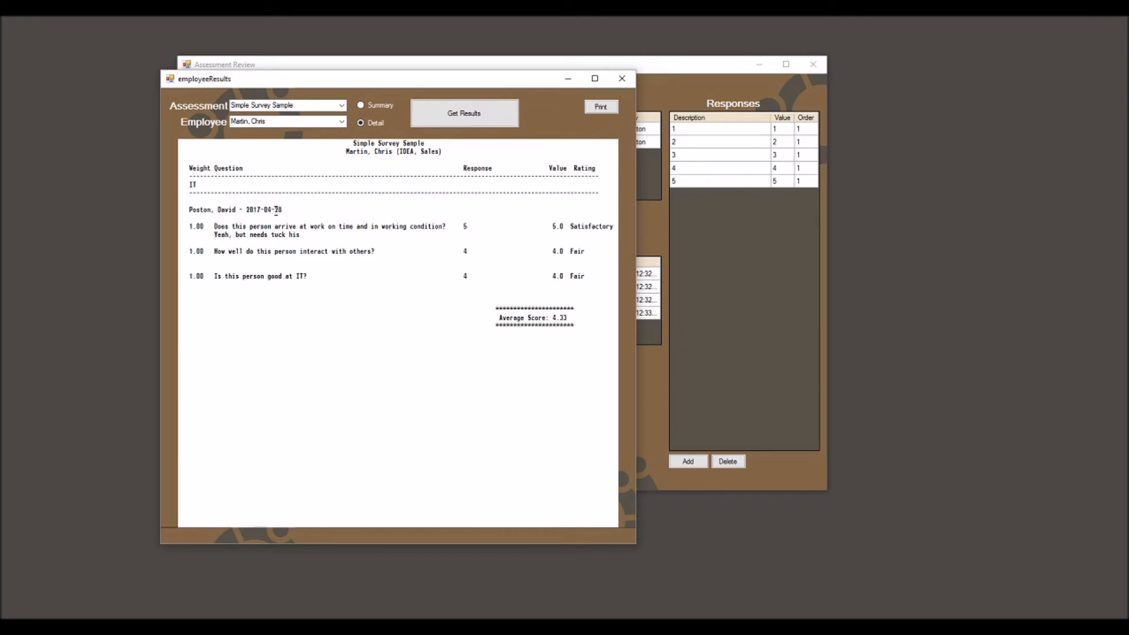
pyautogui.moveTo(235, 209); pyautogui.dragTo(188, 209)
pyautogui.click(299, 225)
# Get the employee's Cross Department Survey Sample summary and examine its General and IT sections and average score.
pyautogui.click(360, 105)
pyautogui.click(341, 105)
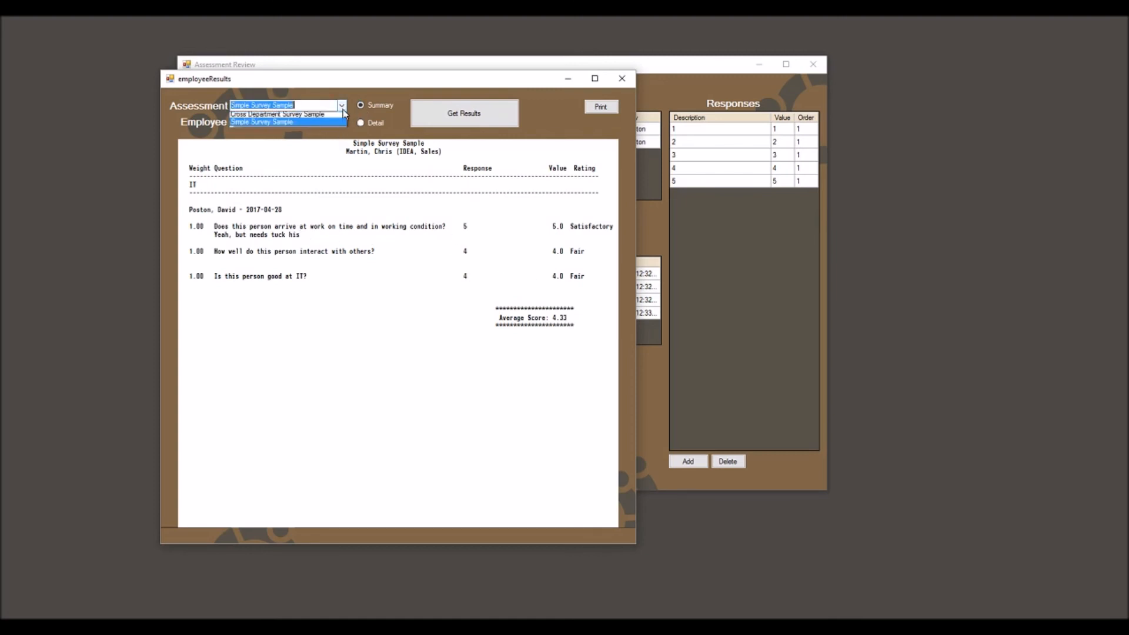
pyautogui.click(282, 116)
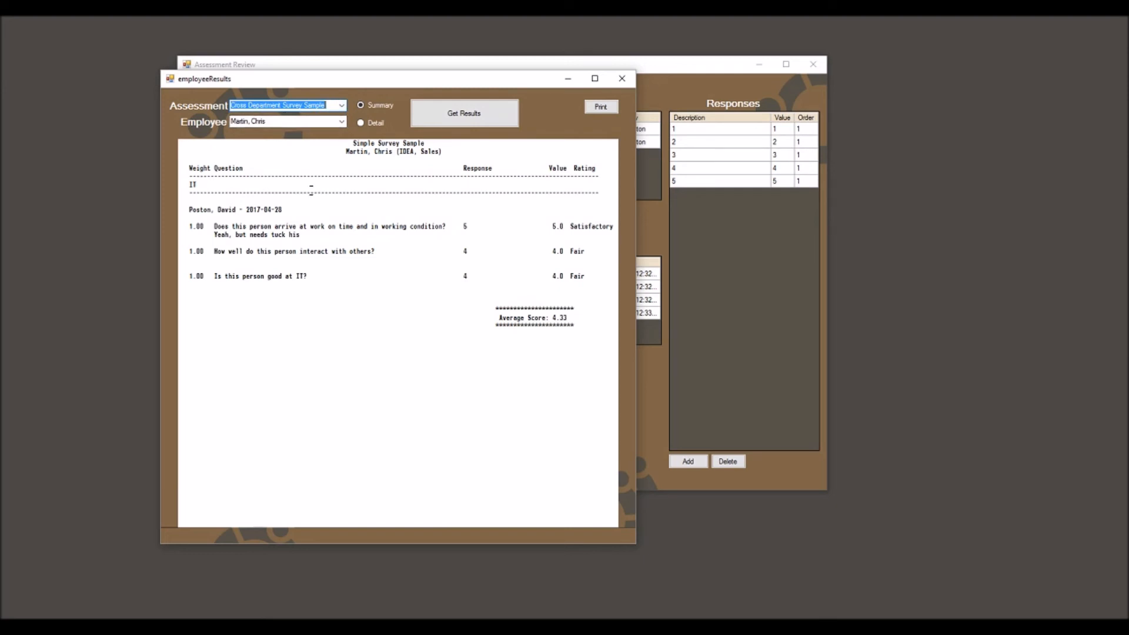
pyautogui.click(445, 119)
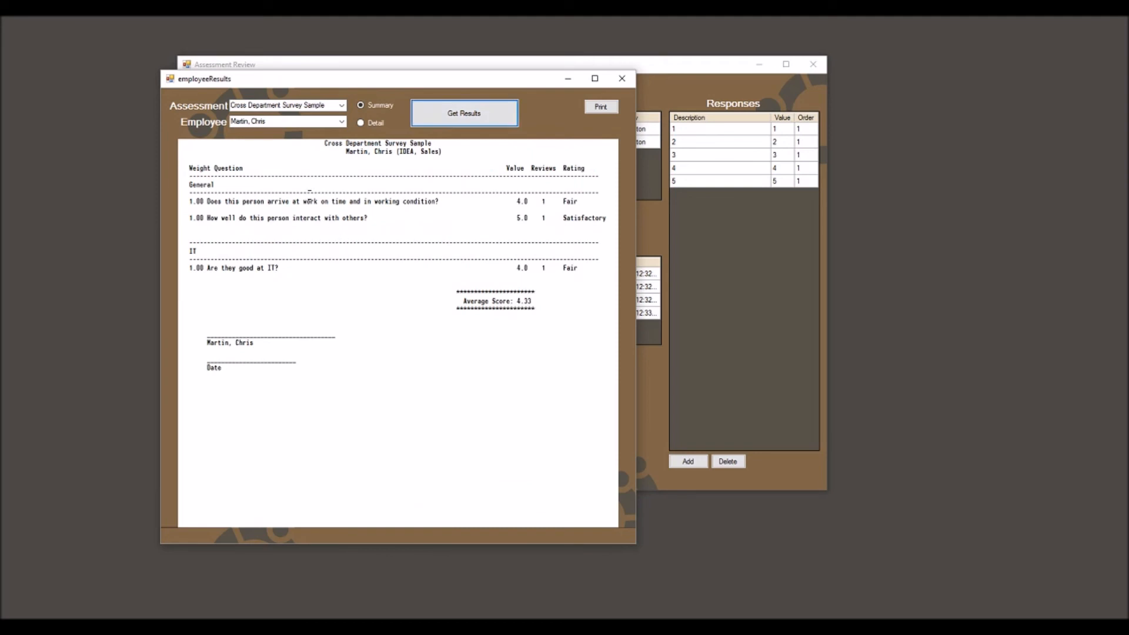
pyautogui.doubleClick(204, 186)
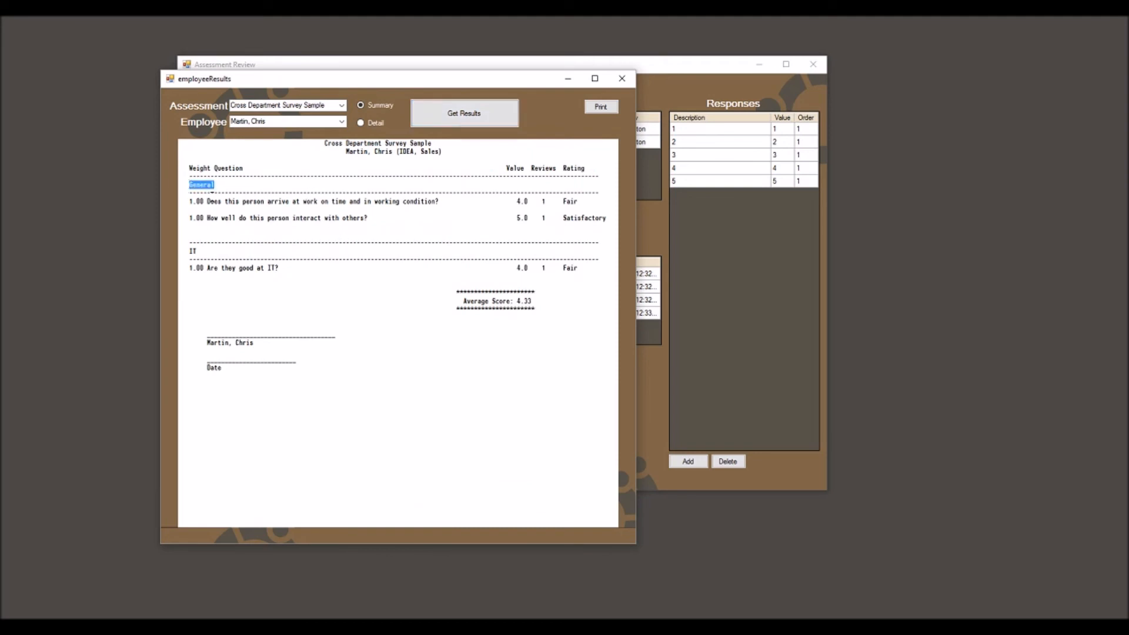
pyautogui.click(520, 201)
pyautogui.click(205, 258)
pyautogui.moveTo(533, 301); pyautogui.dragTo(518, 301)
pyautogui.moveTo(375, 218); pyautogui.dragTo(190, 202)
pyautogui.click(189, 207)
# Get the employee's detailed Cross Department Survey Sample results and examine the responses in each survey section.
pyautogui.click(360, 123)
pyautogui.click(480, 113)
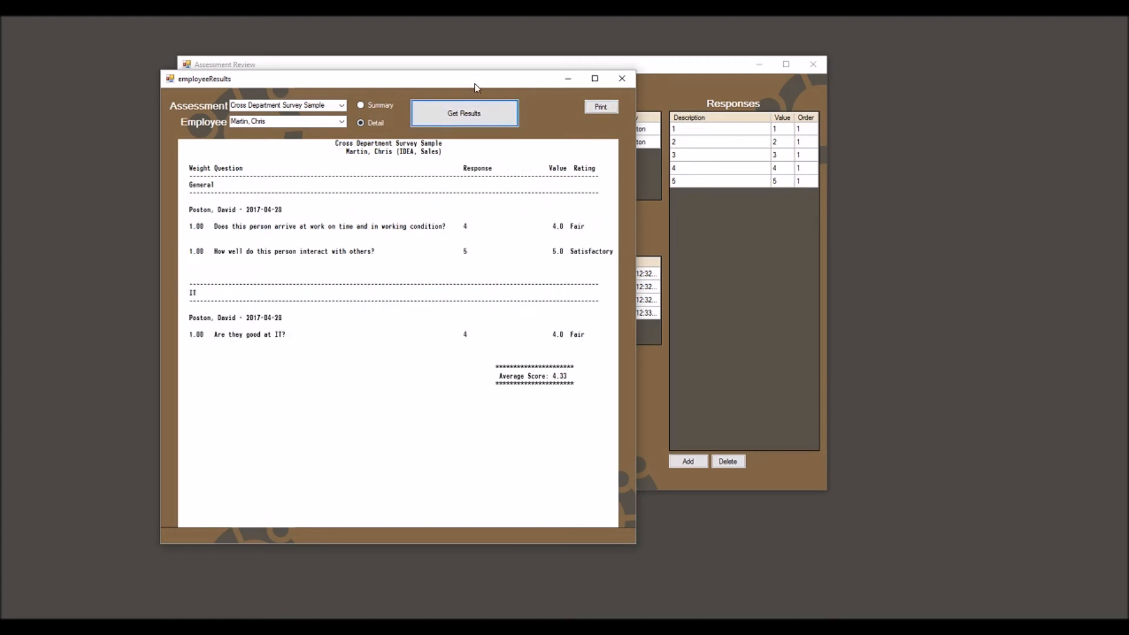
pyautogui.moveTo(574, 384); pyautogui.dragTo(250, 237)
pyautogui.click(242, 227)
# Close the employee results and return to the assessment overview, repositioning its window.
pyautogui.moveTo(524, 86); pyautogui.dragTo(535, 87)
pyautogui.click(642, 82)
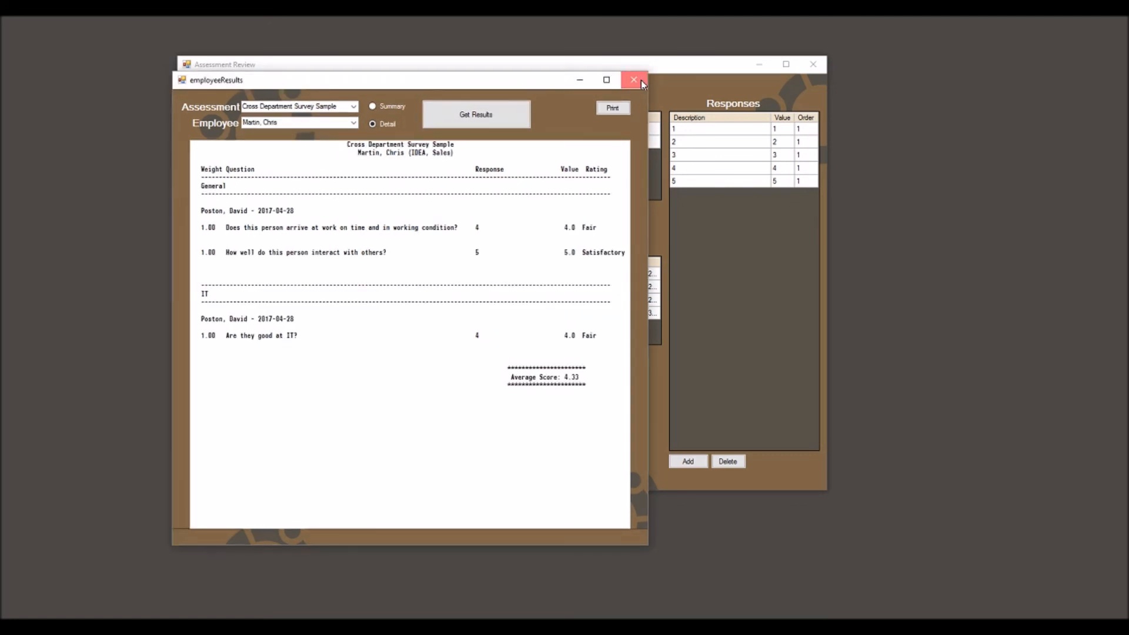
pyautogui.moveTo(511, 86); pyautogui.dragTo(542, 108)
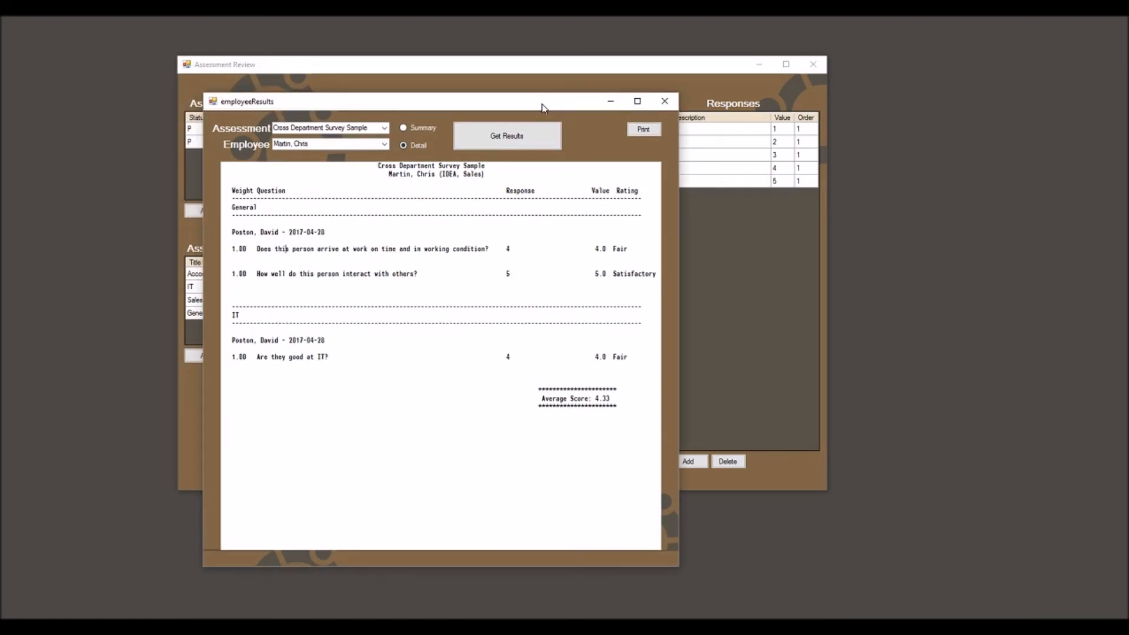
pyautogui.click(669, 104)
pyautogui.moveTo(619, 65); pyautogui.dragTo(585, 75)
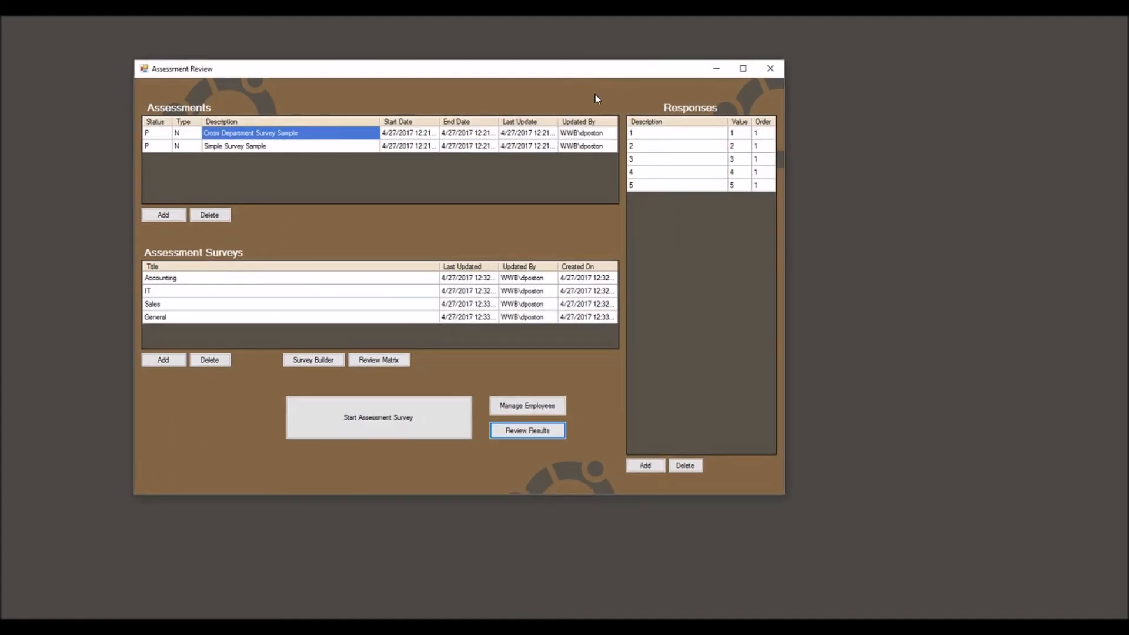